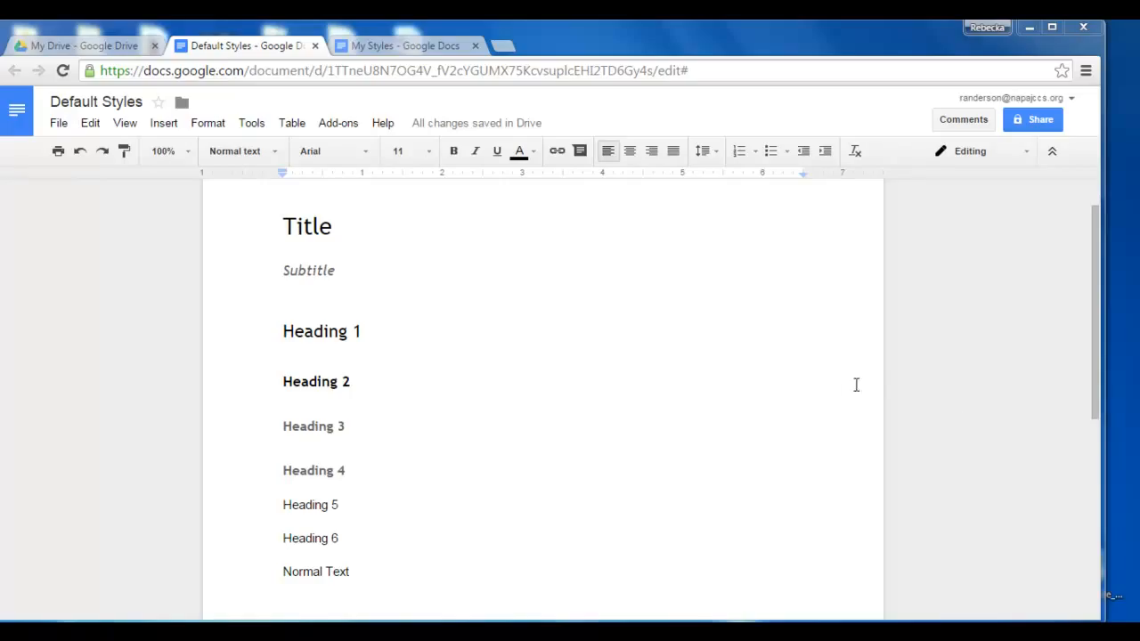
# View the list of paragraph styles in the Default Styles document.
pyautogui.click(278, 158)
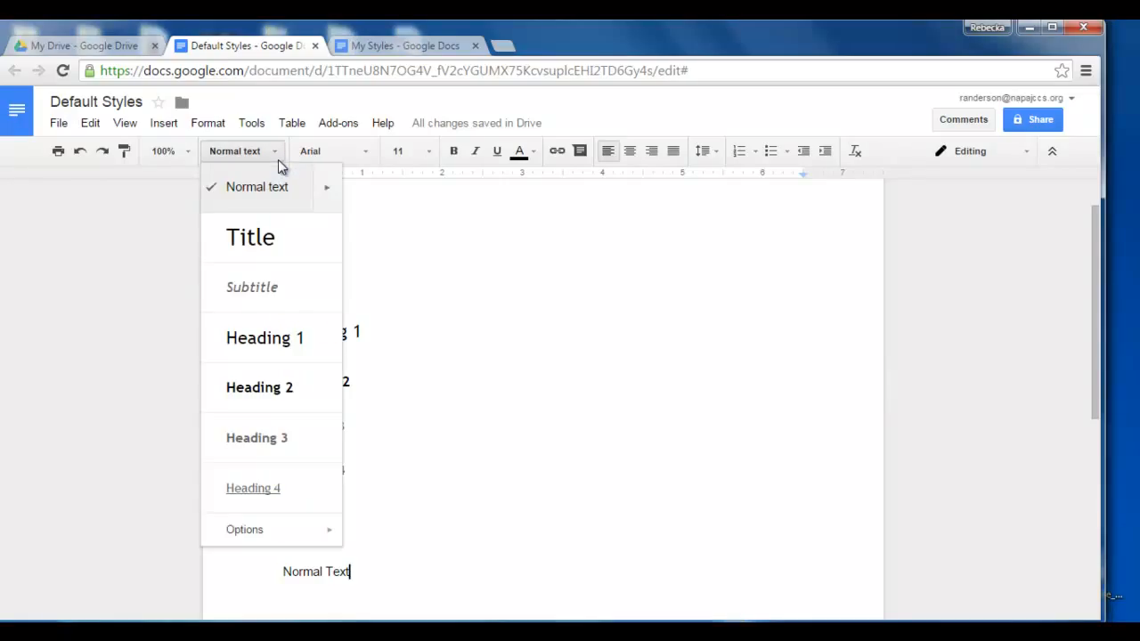
pyautogui.click(96, 253)
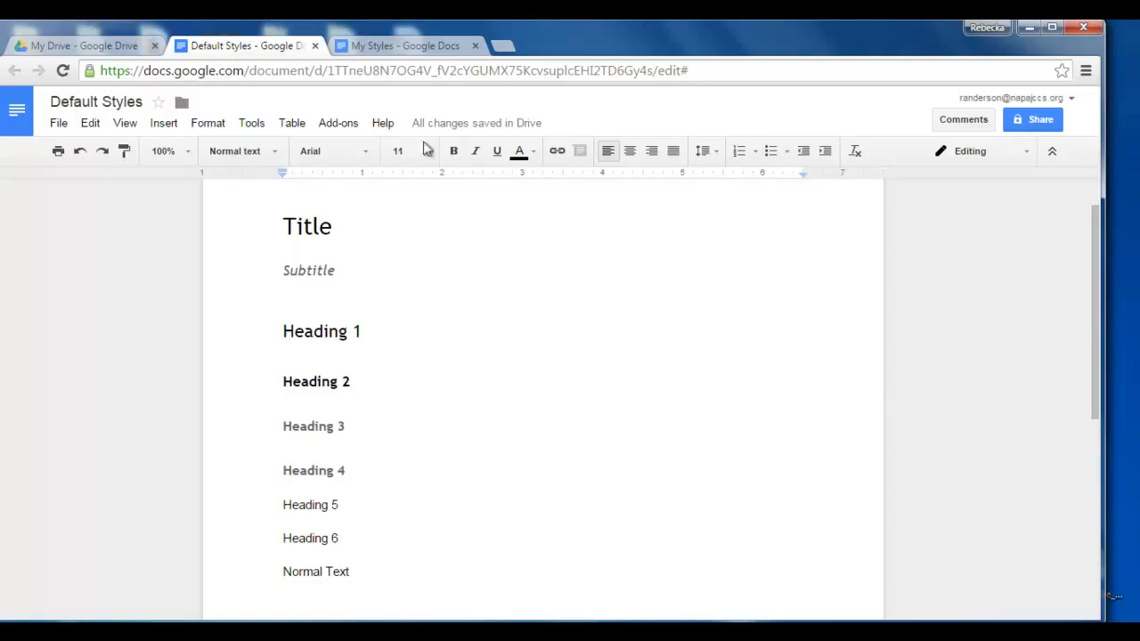
# Switch to the My Styles document and view its list of paragraph styles.
pyautogui.click(347, 46)
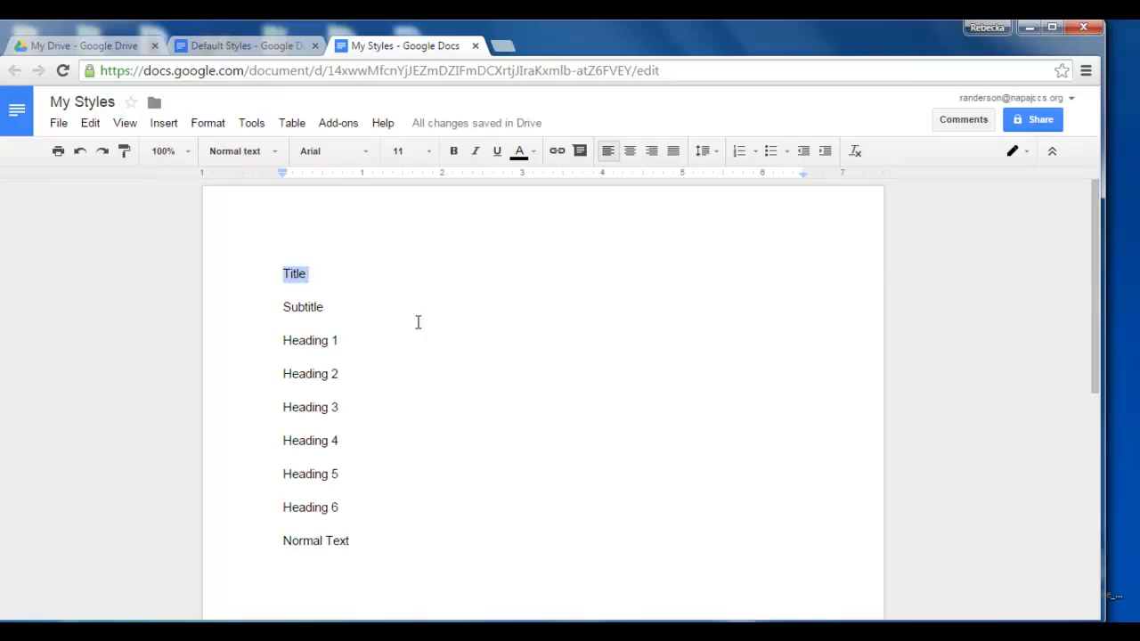
pyautogui.click(233, 152)
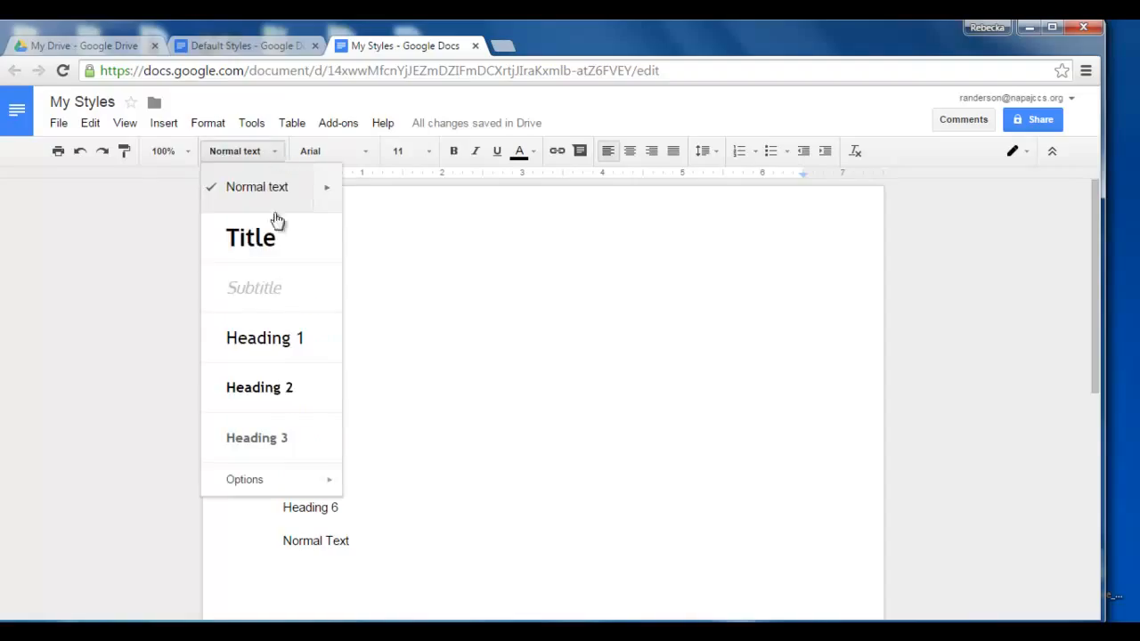
pyautogui.click(501, 323)
# Format the Title line in Oxygen, size 24, bold and centered.
pyautogui.moveTo(324, 278); pyautogui.dragTo(264, 272)
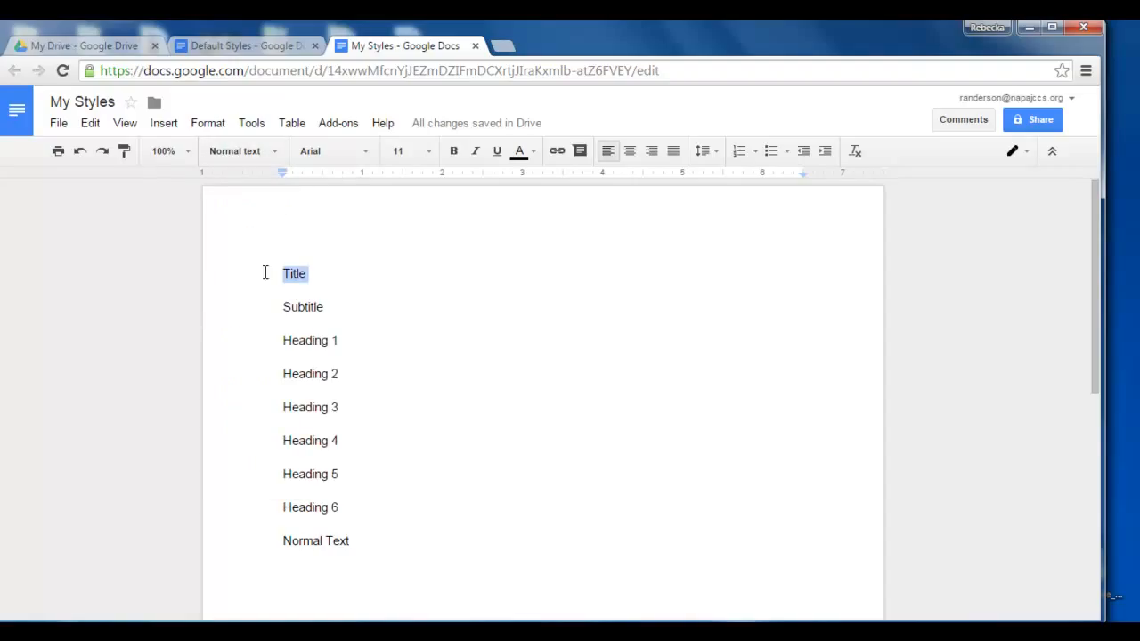
pyautogui.click(365, 153)
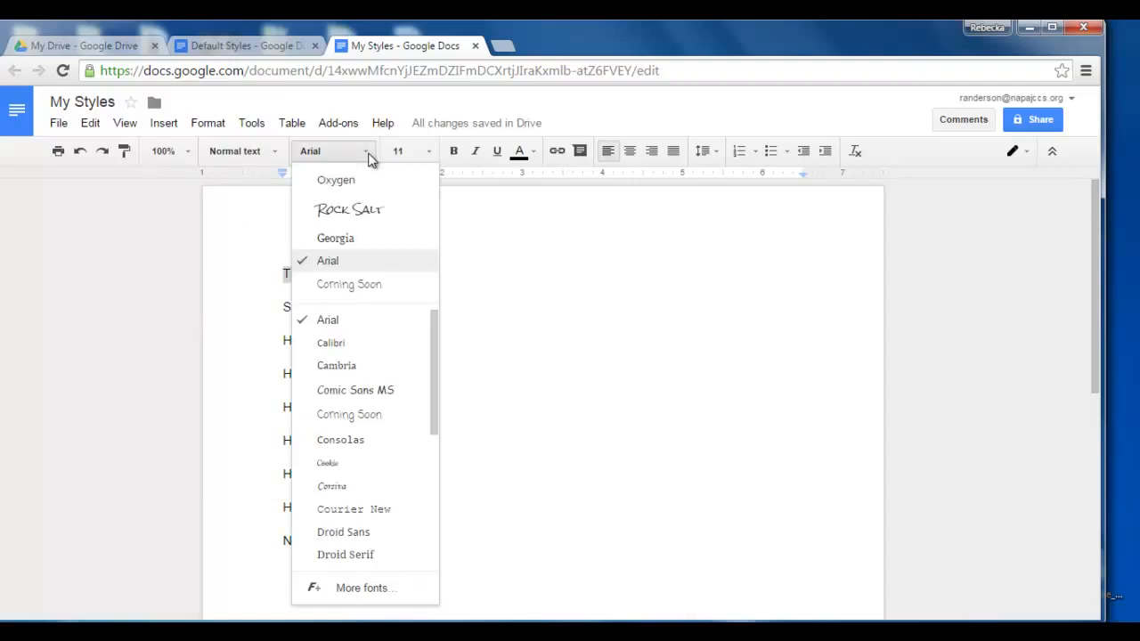
pyautogui.click(346, 183)
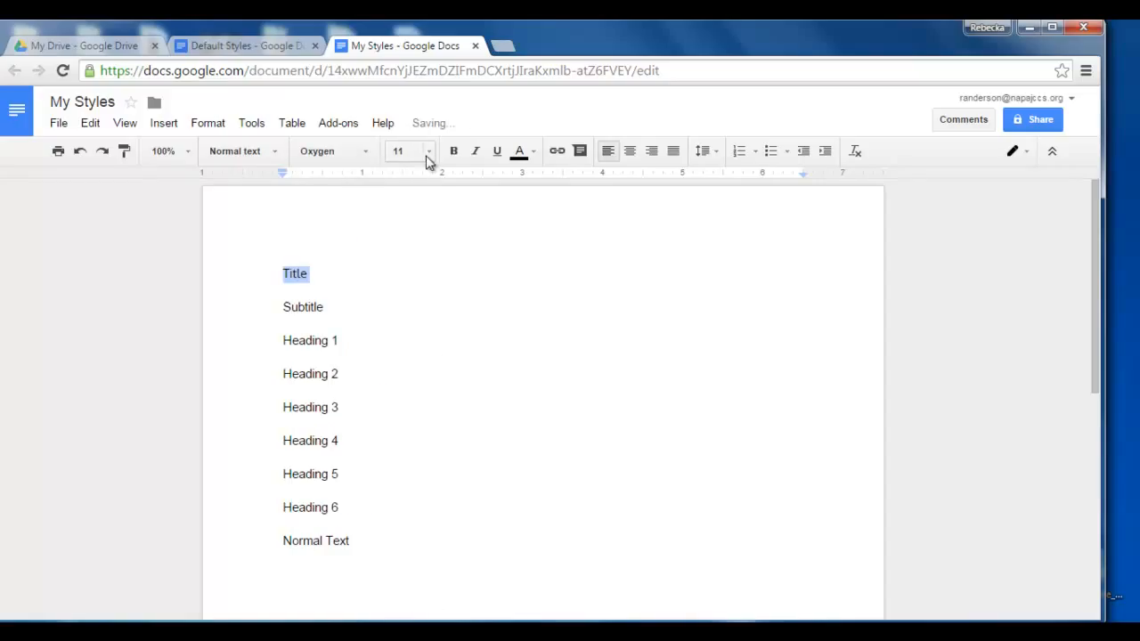
pyautogui.click(426, 153)
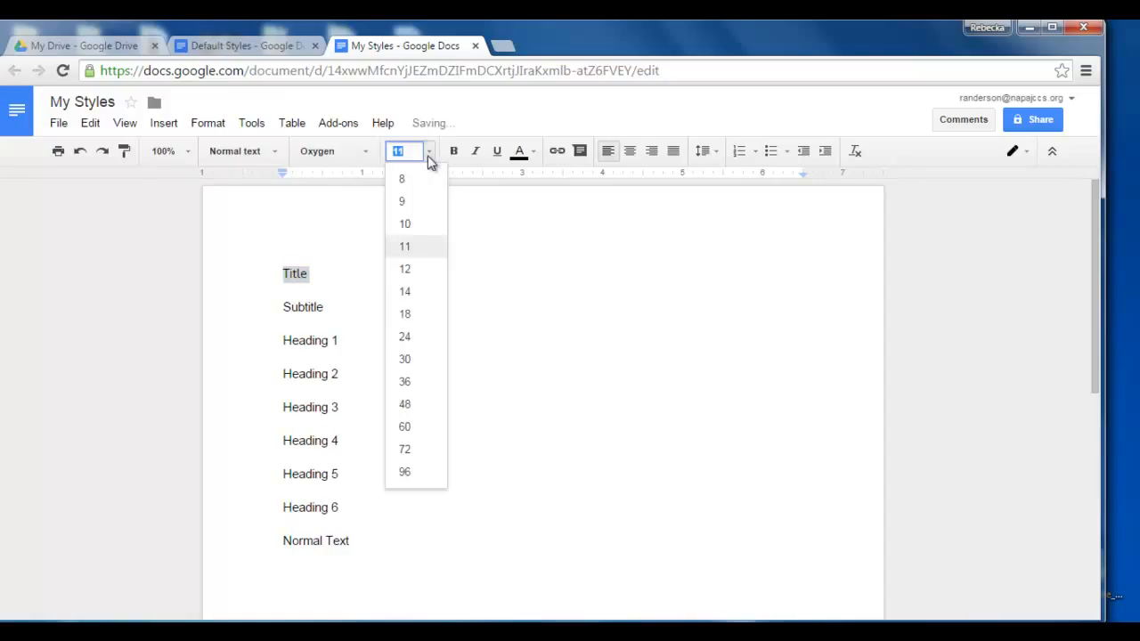
pyautogui.click(405, 338)
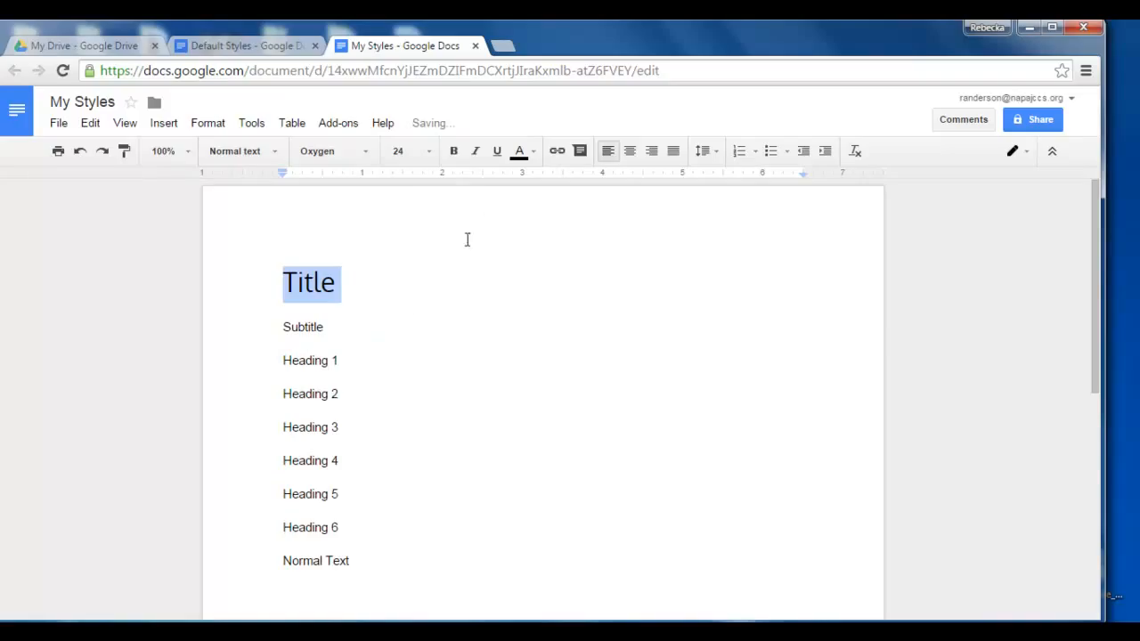
pyautogui.click(456, 152)
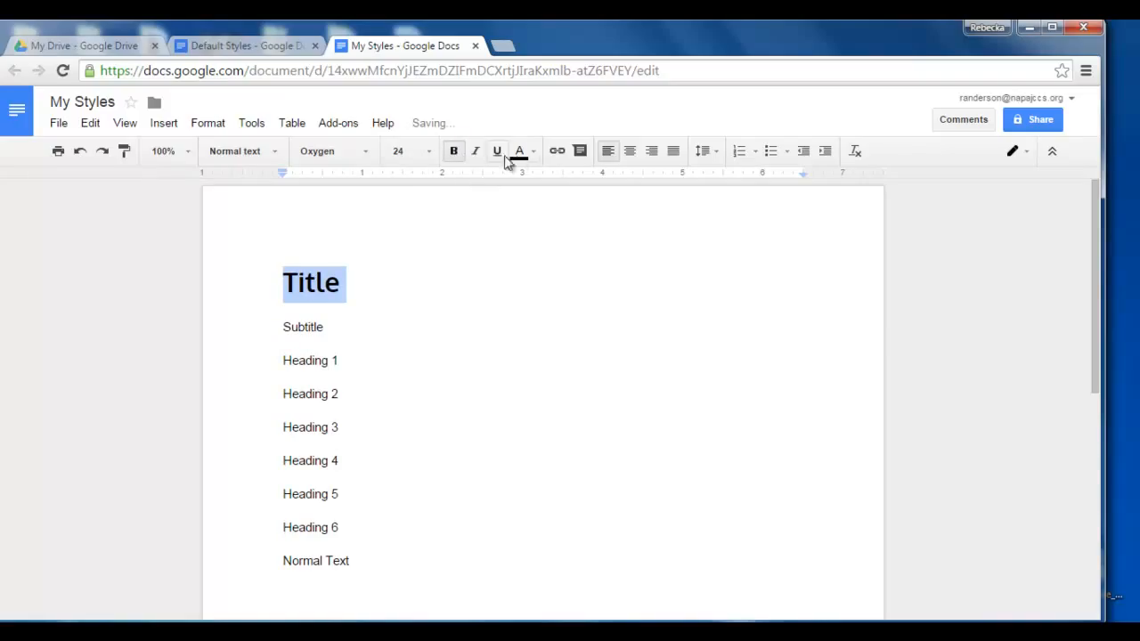
pyautogui.click(631, 153)
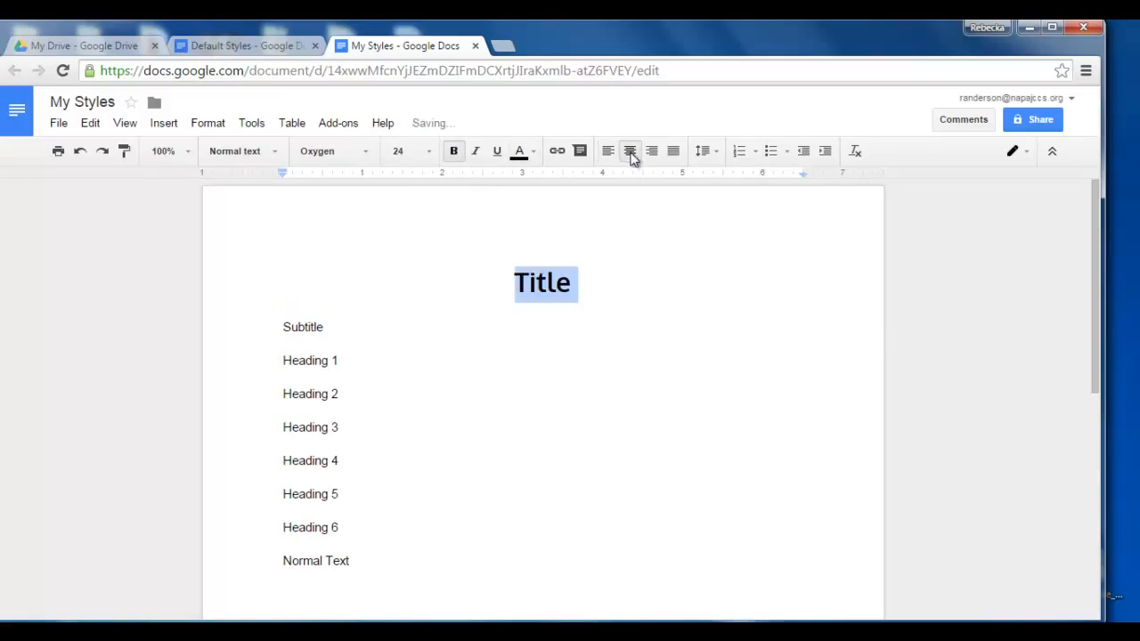
# Set the Subtitle line's font to Oxygen and its size to 24.
pyautogui.click(285, 326)
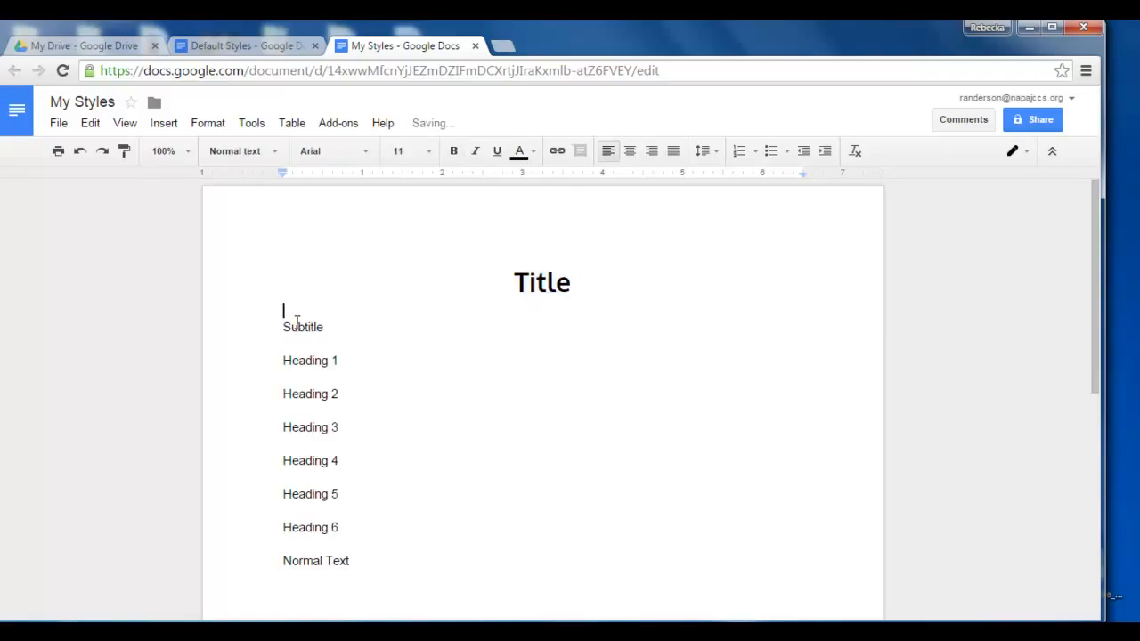
pyautogui.doubleClick(297, 329)
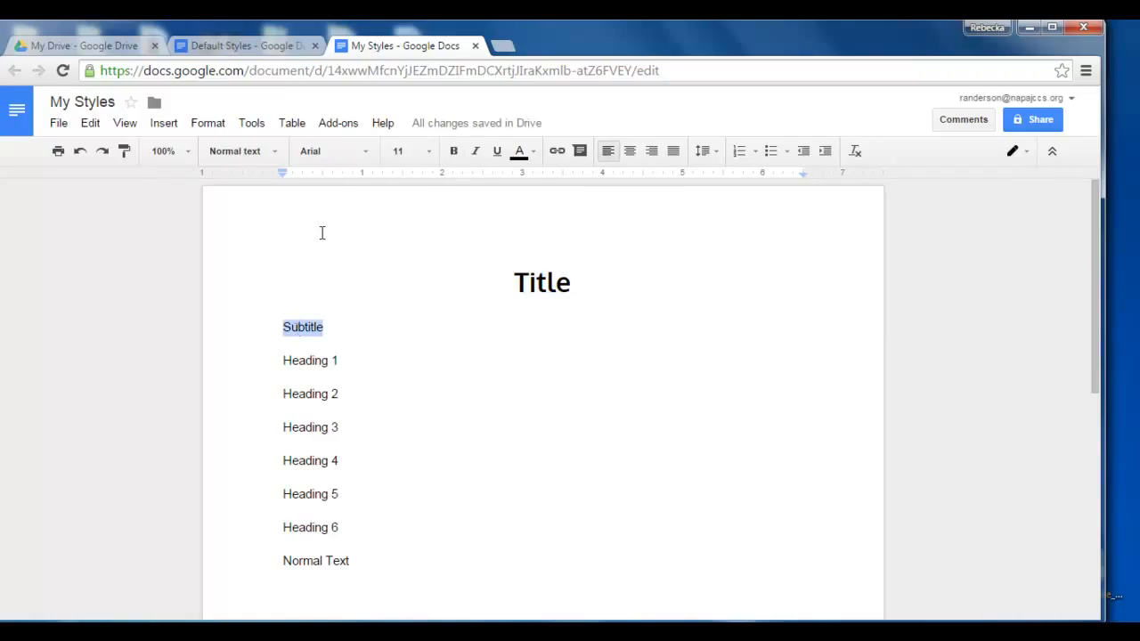
pyautogui.click(366, 153)
pyautogui.click(359, 181)
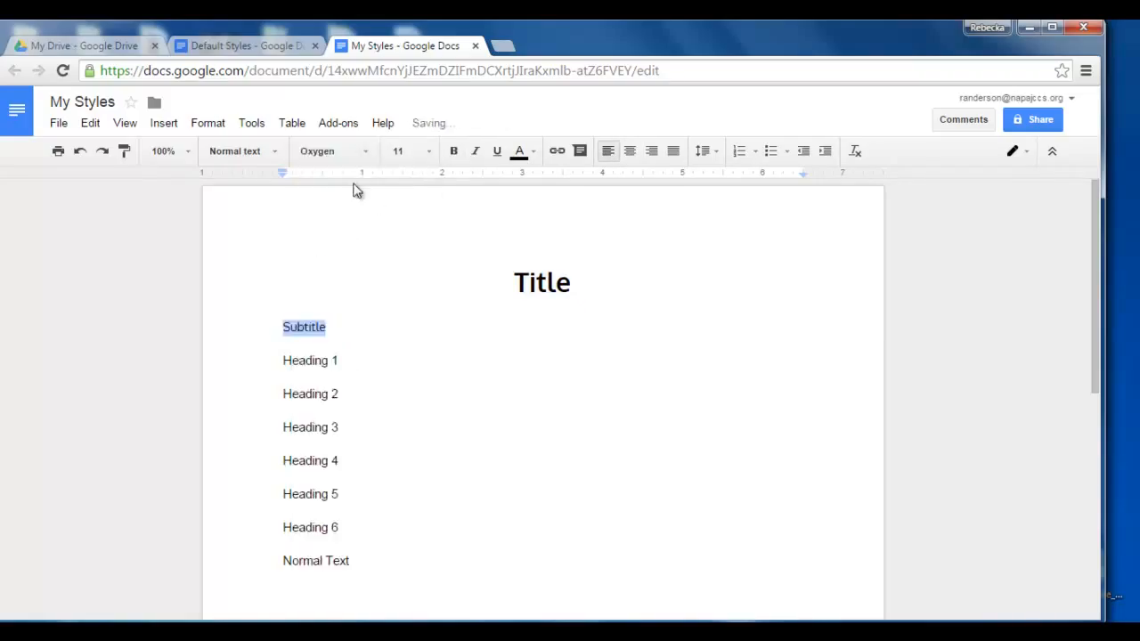
pyautogui.click(429, 152)
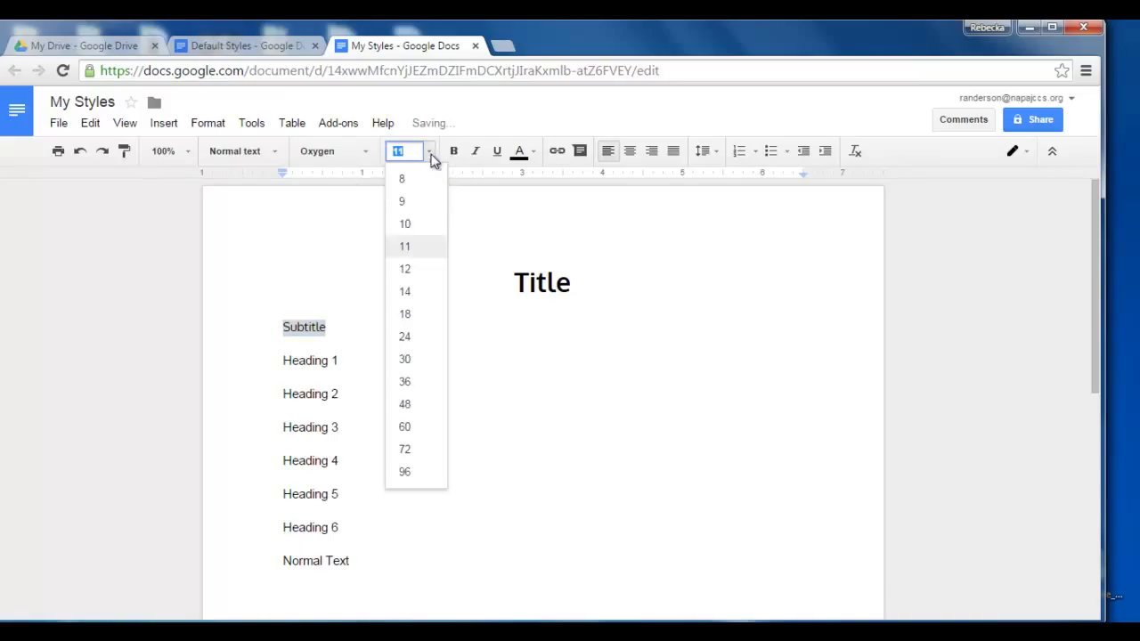
pyautogui.click(415, 344)
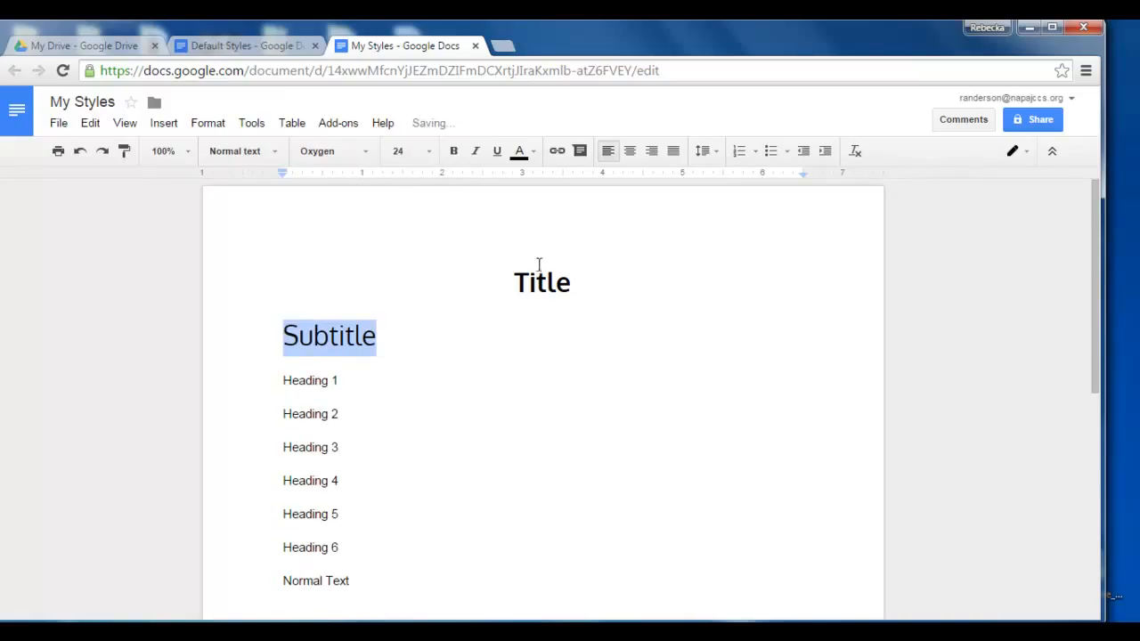
# Make the Subtitle line italic, gray and centered, and set its font size to 14.
pyautogui.click(477, 154)
pyautogui.click(536, 151)
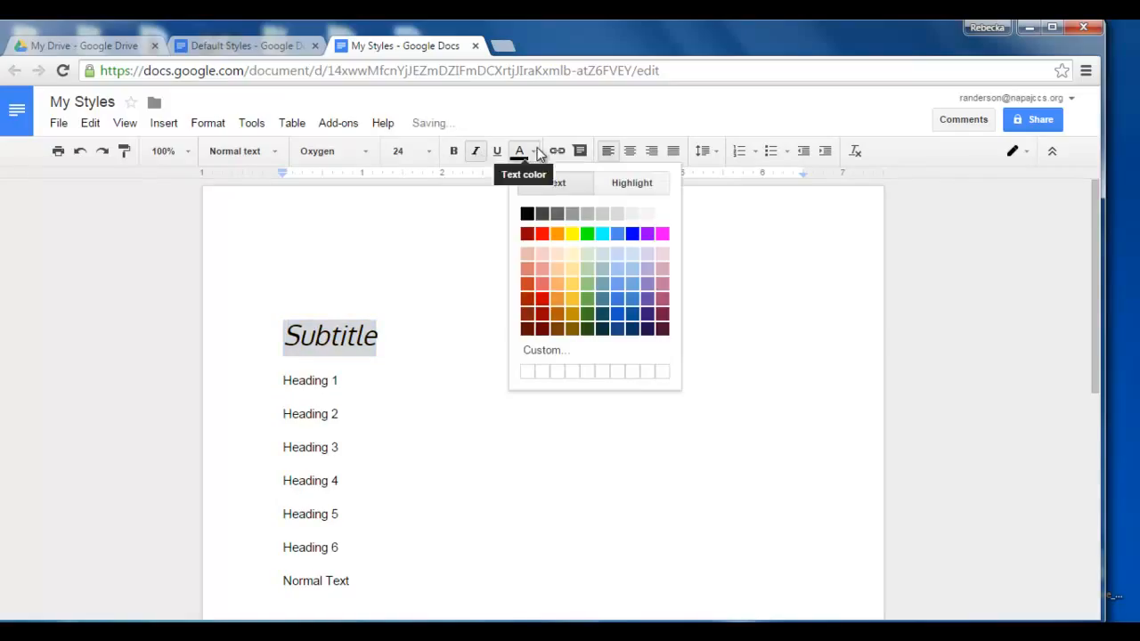
pyautogui.click(586, 214)
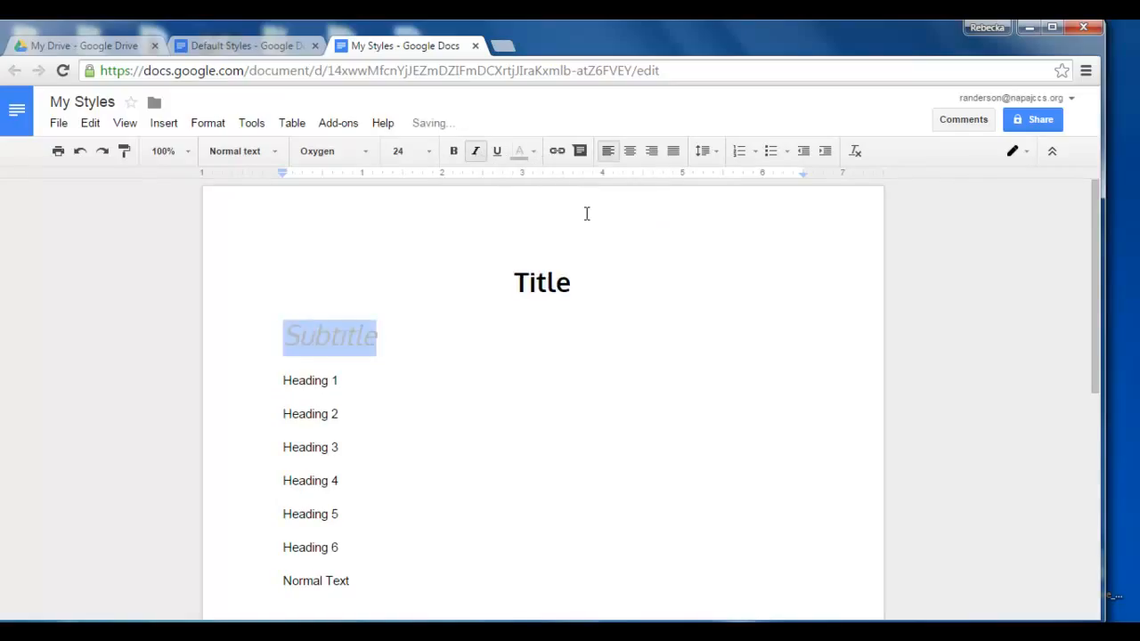
pyautogui.click(630, 151)
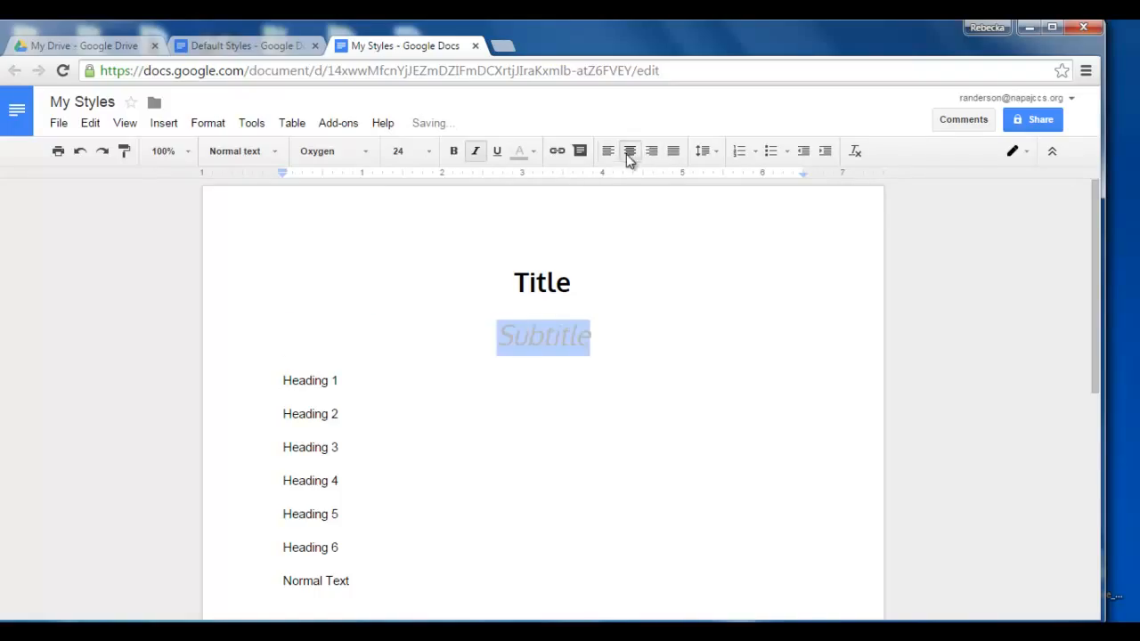
pyautogui.click(428, 153)
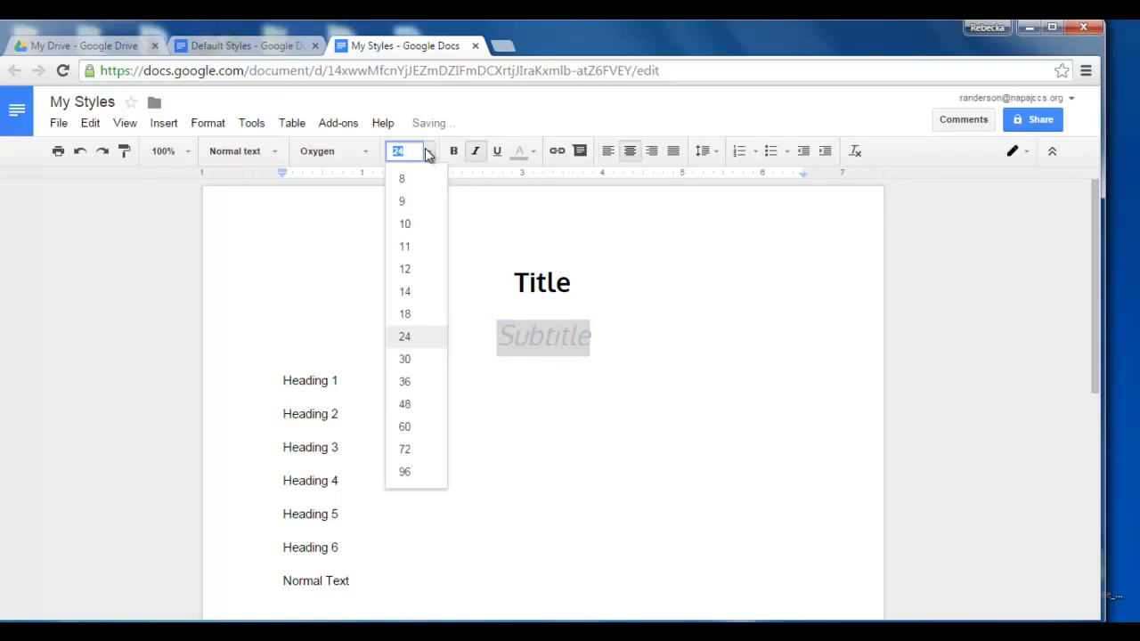
pyautogui.click(407, 291)
pyautogui.click(537, 287)
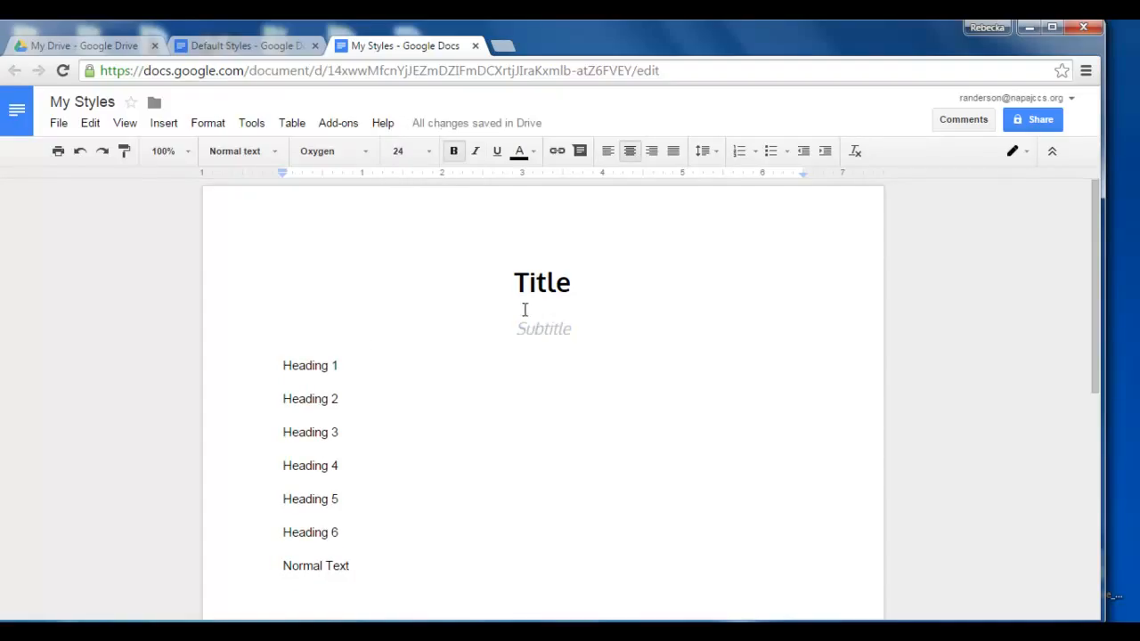
# Format the Heading 1 line in Georgia, size 14 and bold.
pyautogui.moveTo(347, 365); pyautogui.dragTo(267, 364)
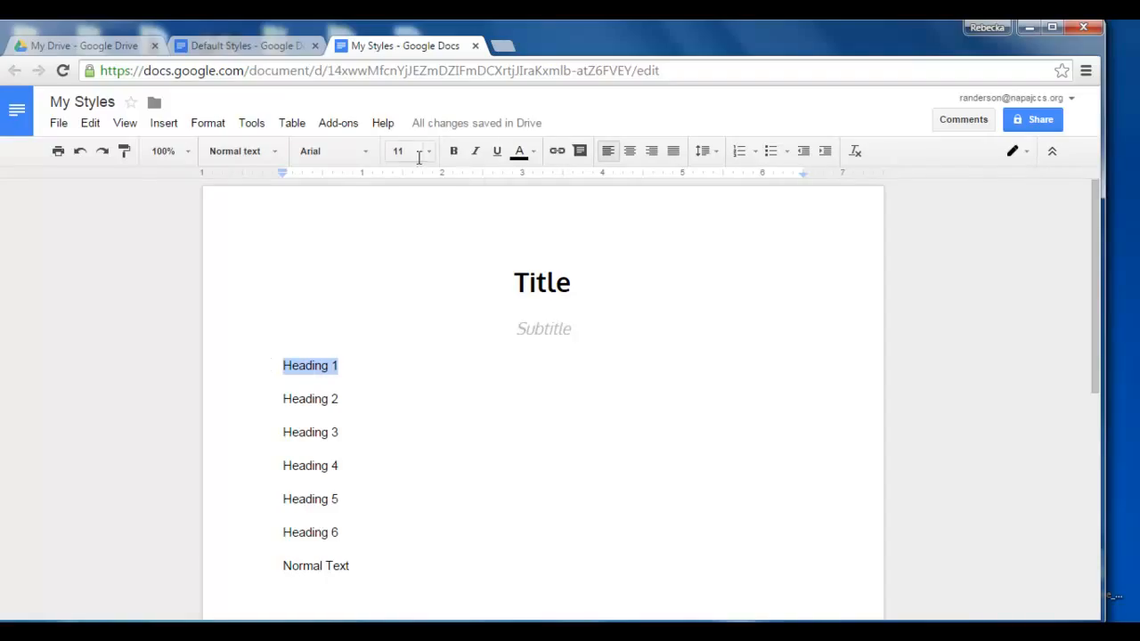
pyautogui.click(368, 155)
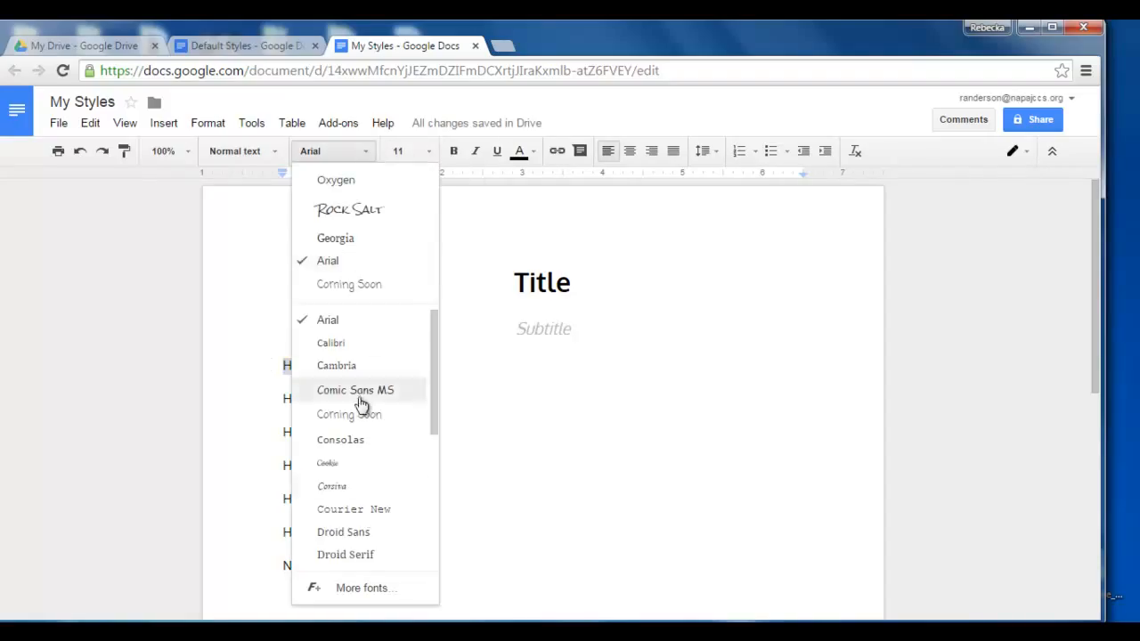
pyautogui.click(399, 241)
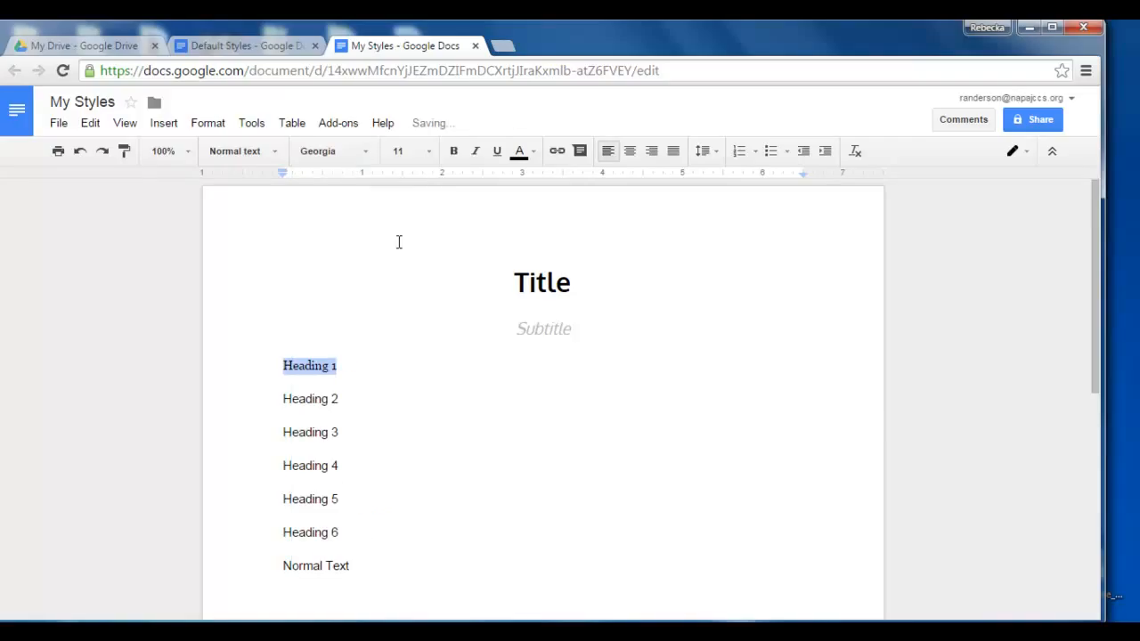
pyautogui.click(427, 153)
pyautogui.click(413, 294)
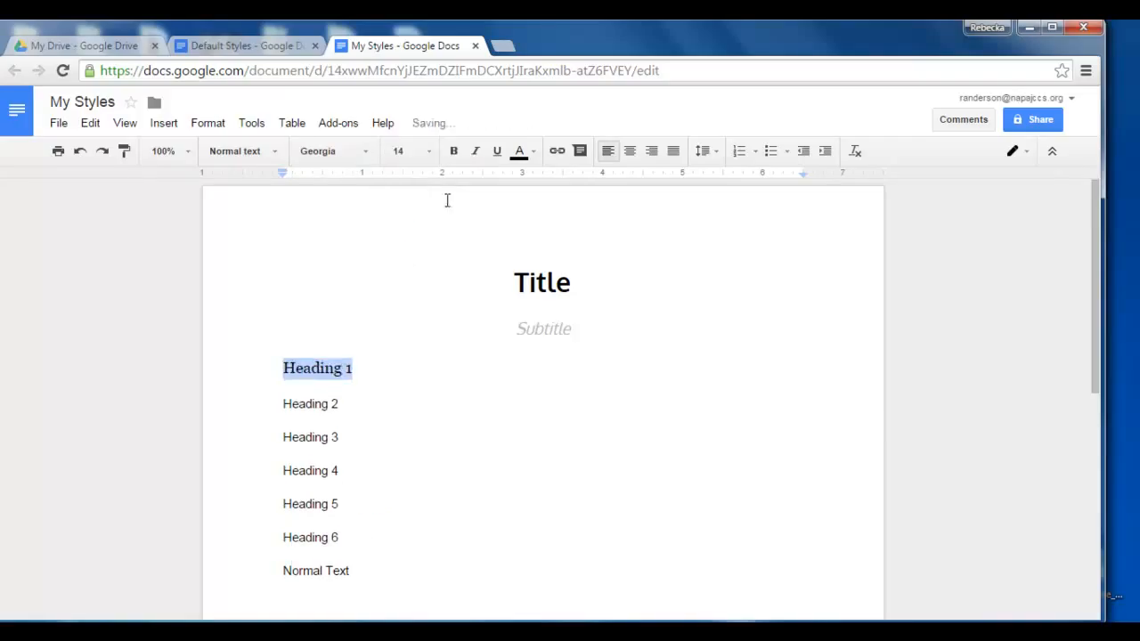
pyautogui.click(454, 152)
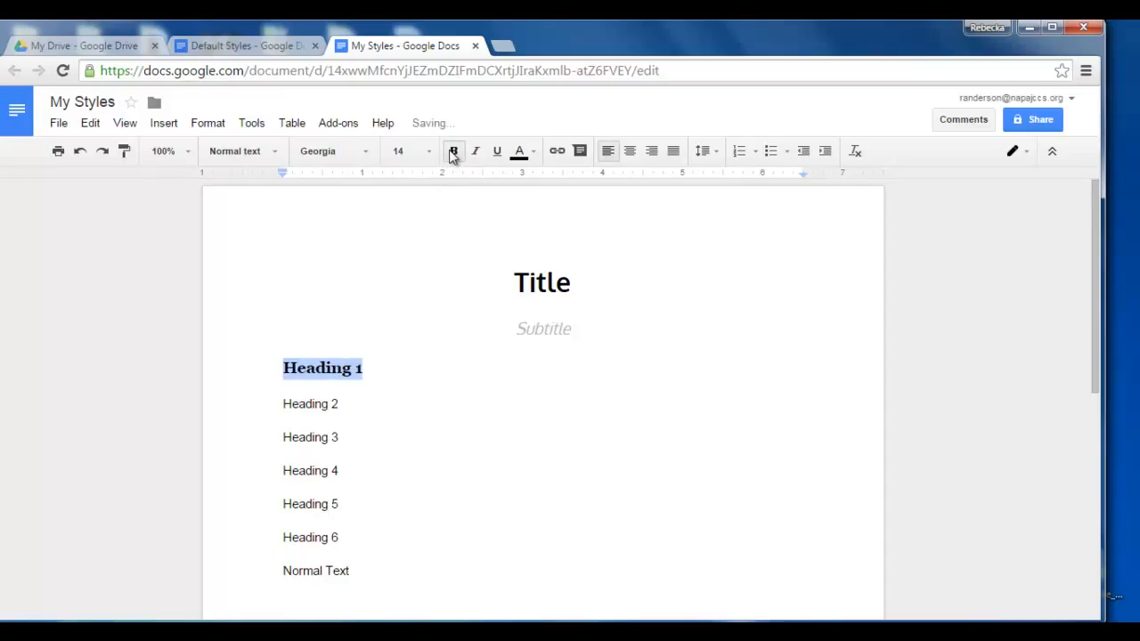
# Format the Heading 2 line in Georgia, size 13 and bold.
pyautogui.moveTo(347, 407); pyautogui.dragTo(281, 405)
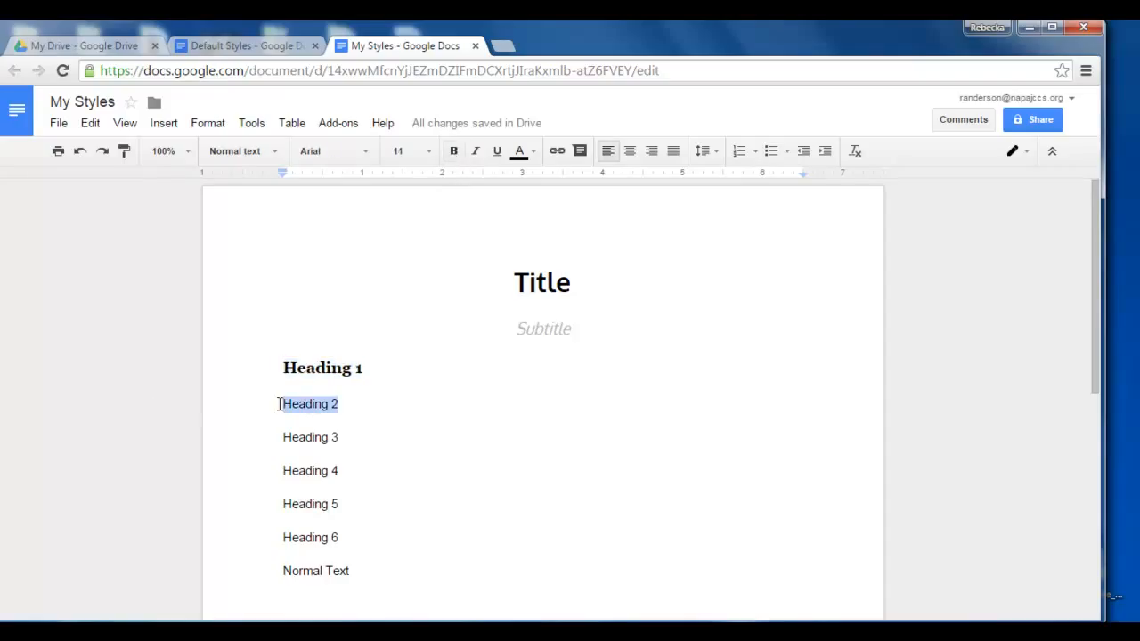
pyautogui.click(369, 152)
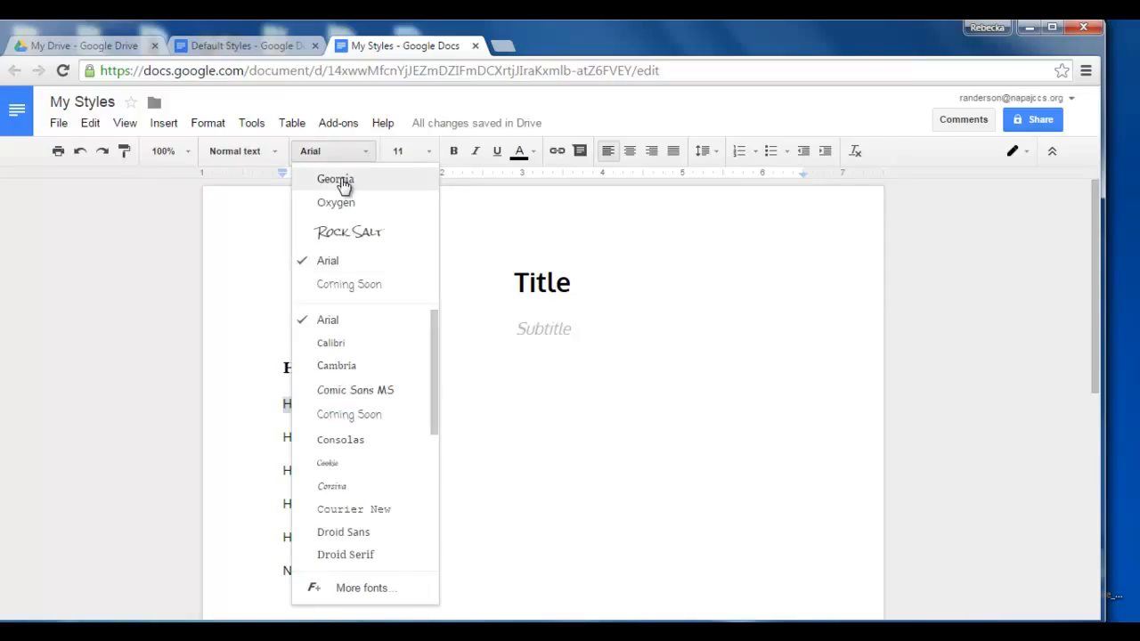
pyautogui.click(344, 182)
pyautogui.click(403, 152)
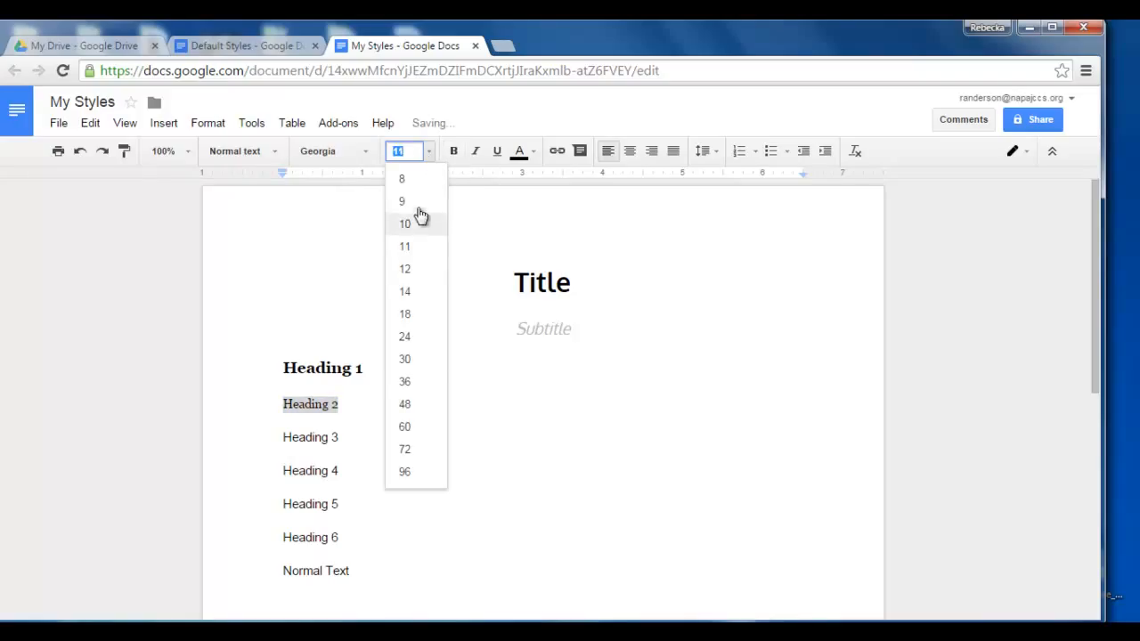
pyautogui.click(413, 147)
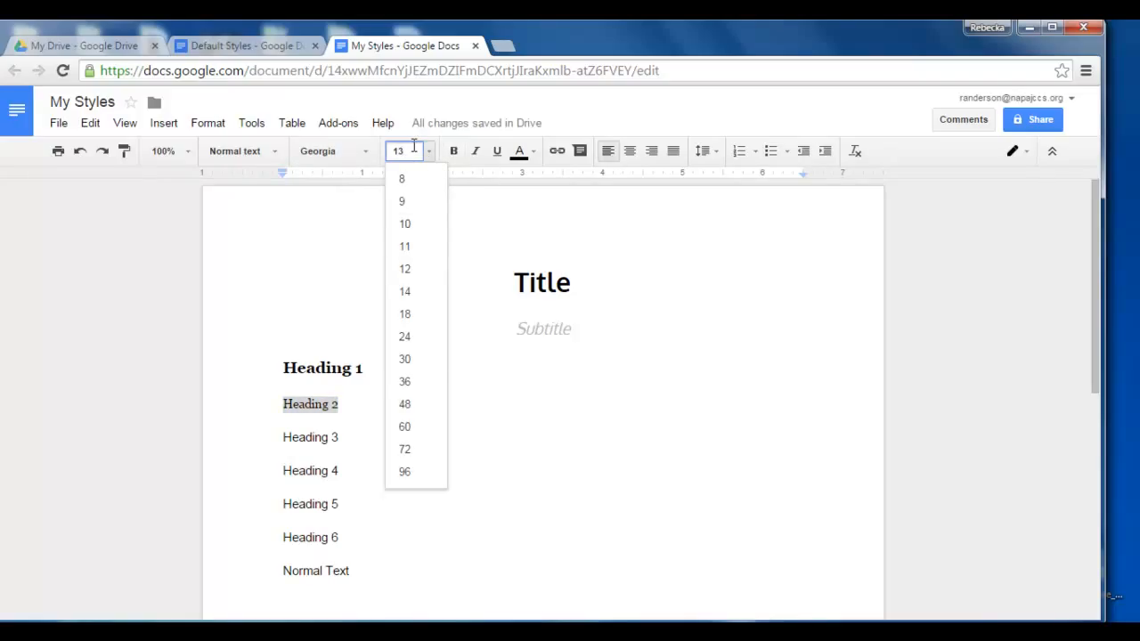
pyautogui.press('Return')
pyautogui.click(454, 150)
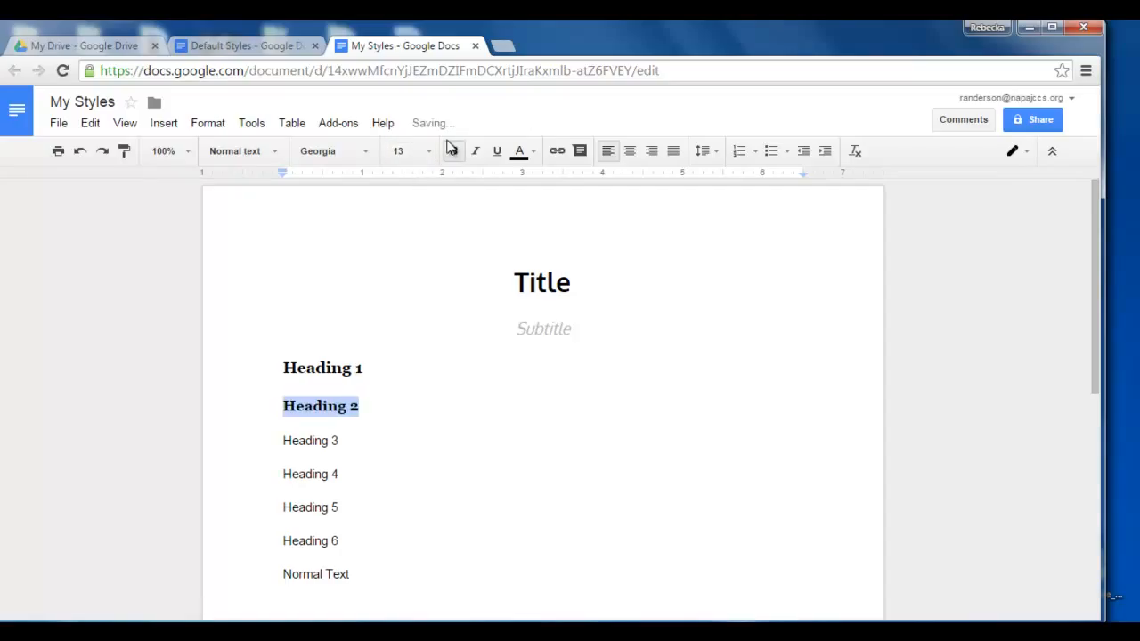
# Format the Heading 3 line in Georgia, size 13, bold and blue.
pyautogui.moveTo(349, 435); pyautogui.dragTo(266, 440)
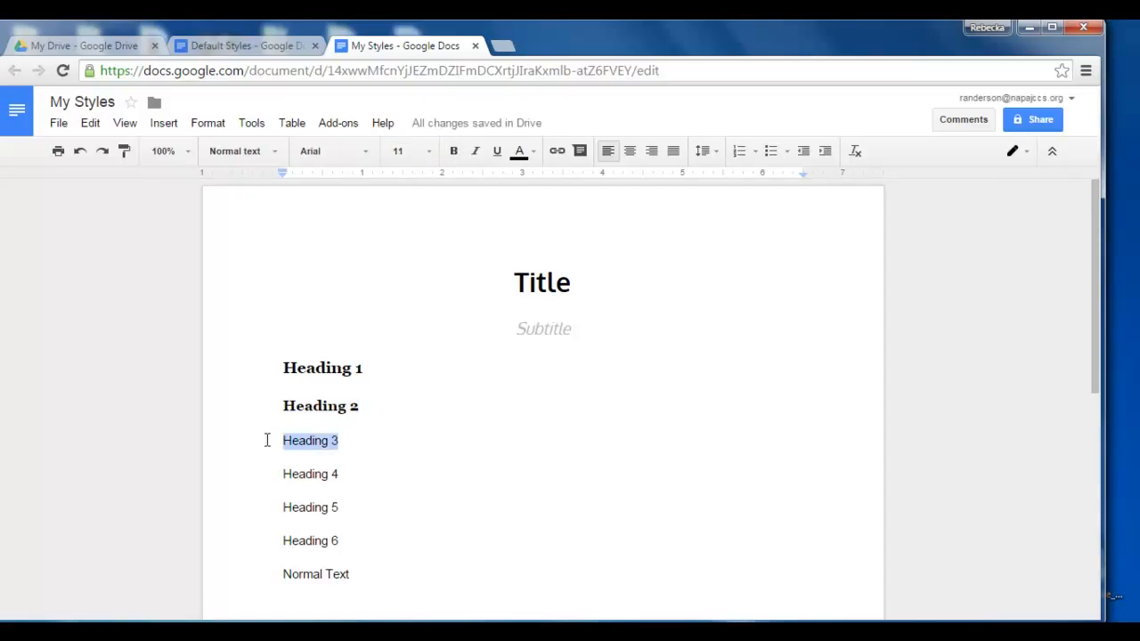
pyautogui.click(372, 154)
pyautogui.click(338, 179)
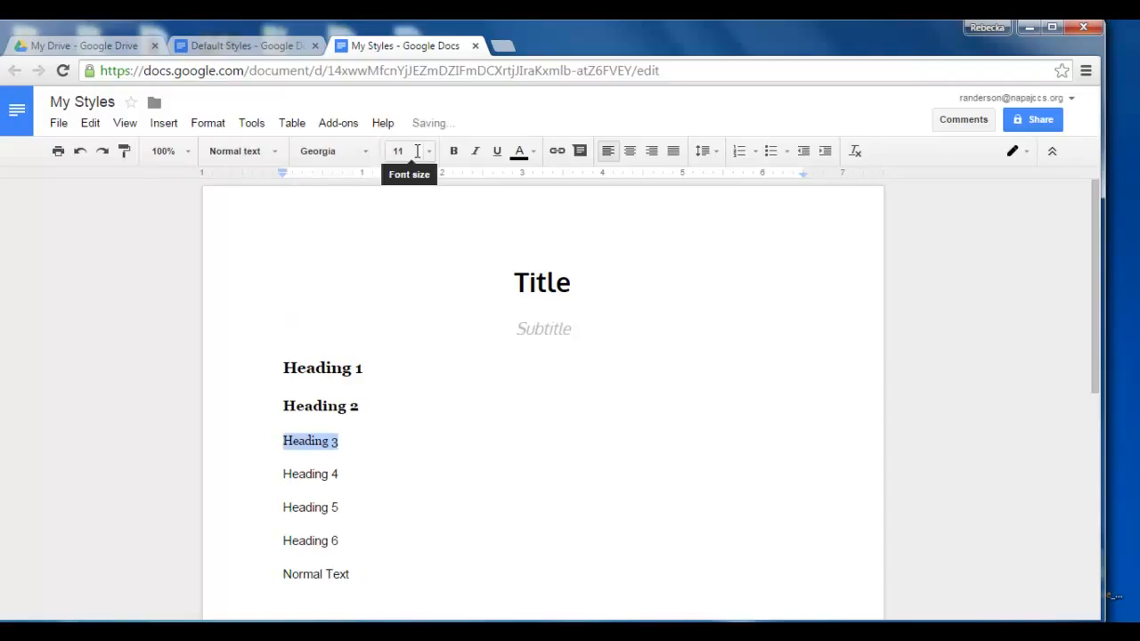
pyautogui.click(430, 153)
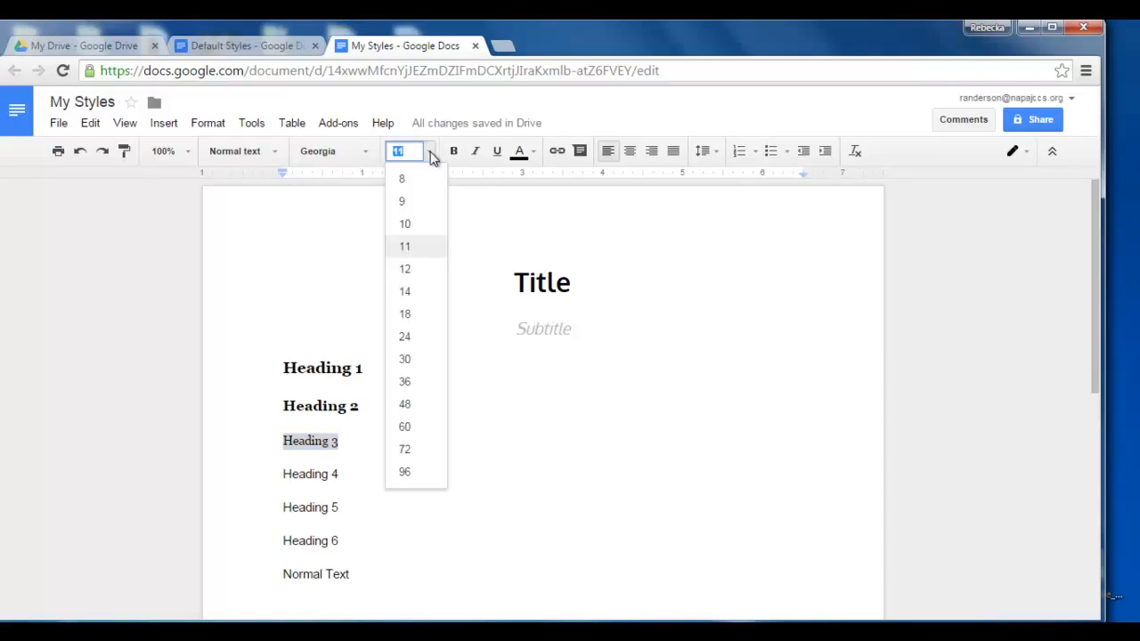
pyautogui.click(405, 149)
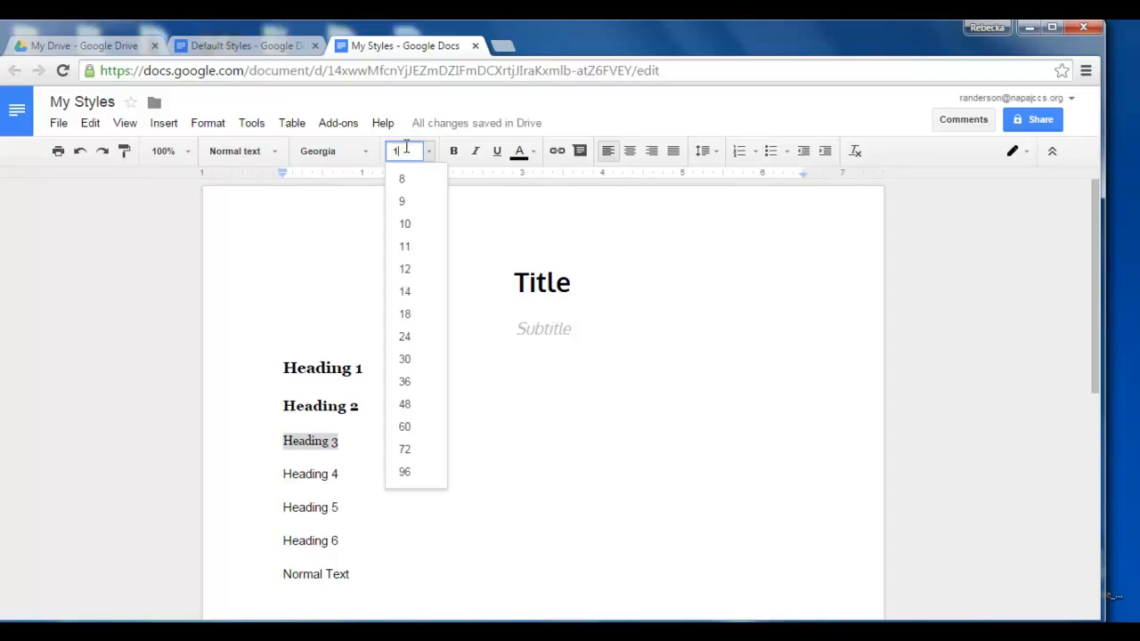
pyautogui.press('Return')
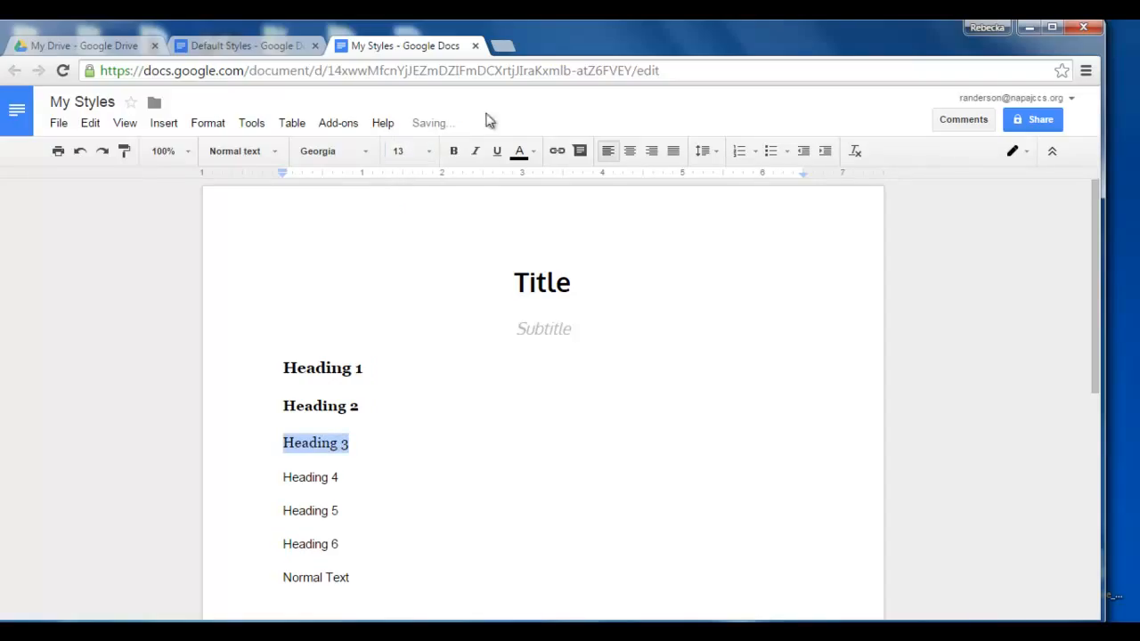
pyautogui.click(454, 151)
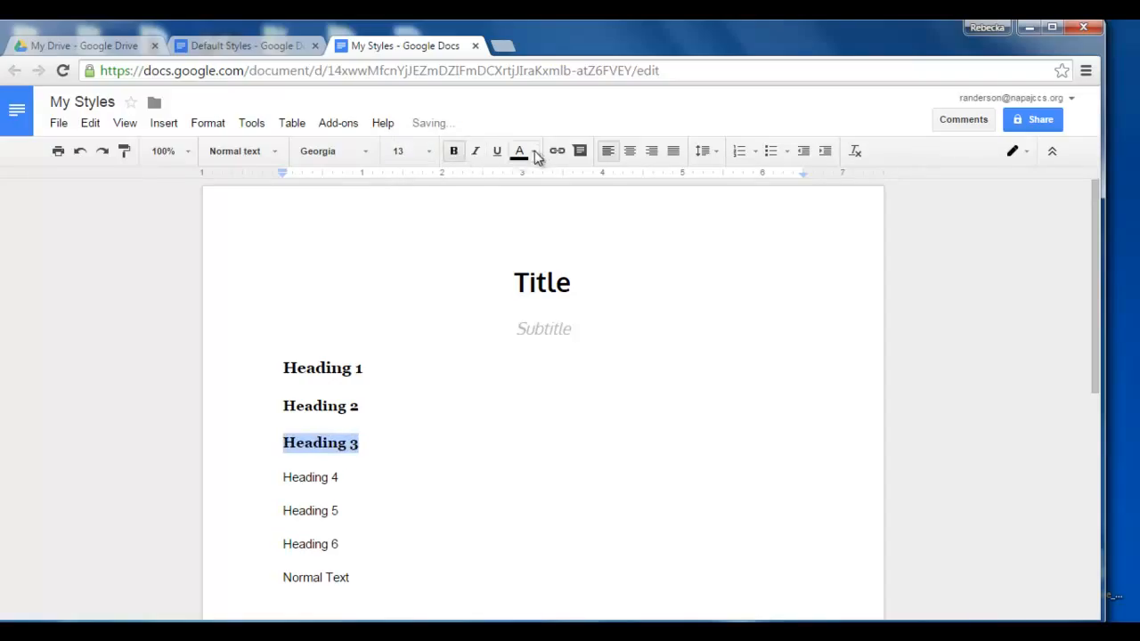
pyautogui.click(533, 151)
pyautogui.click(632, 236)
pyautogui.click(396, 495)
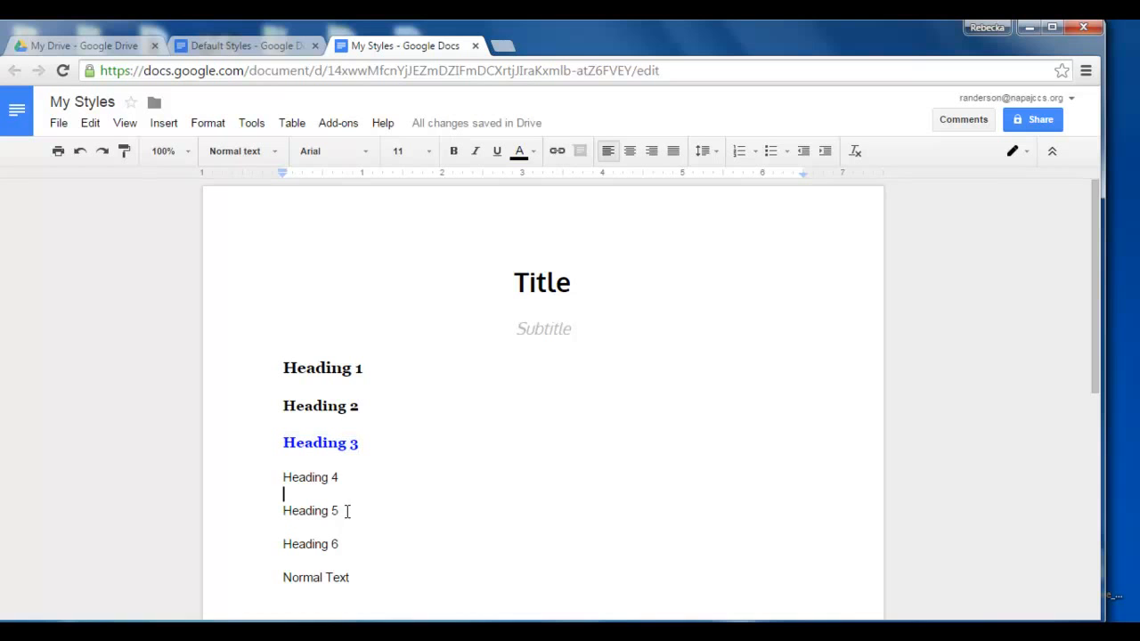
# Format the Heading 4 line in Cambria, size 14, with red text.
pyautogui.moveTo(340, 480); pyautogui.dragTo(281, 479)
pyautogui.click(334, 151)
pyautogui.click(356, 234)
pyautogui.click(409, 151)
pyautogui.click(403, 290)
pyautogui.click(532, 151)
pyautogui.click(541, 233)
# Format the Heading 5 line in Cookie, size 14, with green text.
pyautogui.moveTo(369, 517); pyautogui.dragTo(283, 516)
pyautogui.click(332, 151)
pyautogui.click(365, 460)
pyautogui.click(410, 151)
pyautogui.click(407, 269)
pyautogui.click(533, 152)
pyautogui.click(573, 235)
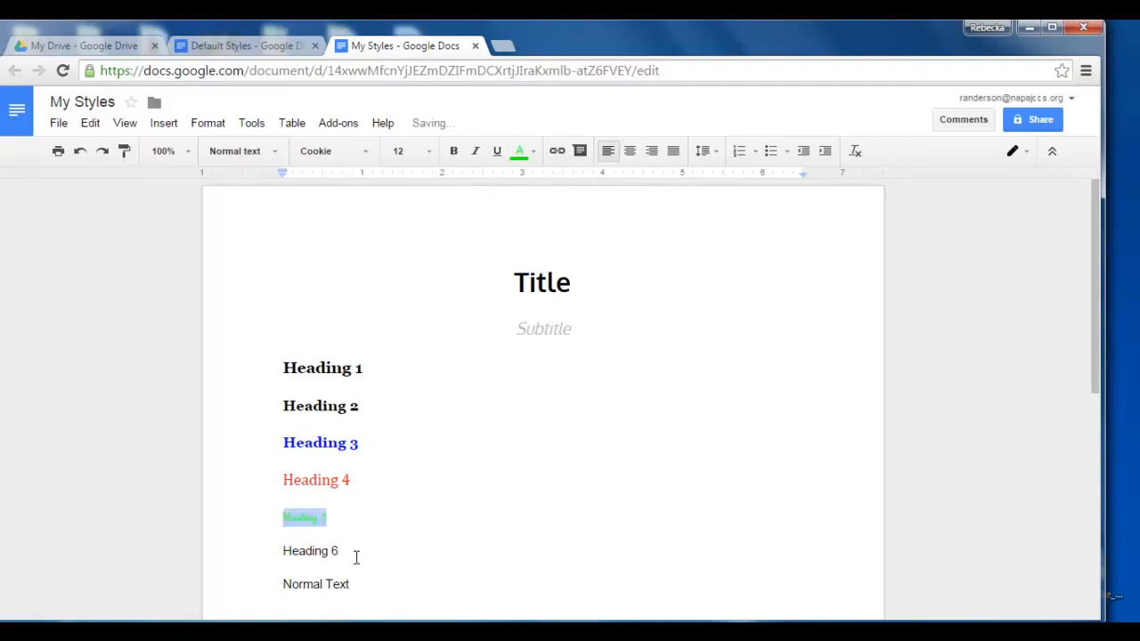
pyautogui.moveTo(340, 550); pyautogui.dragTo(279, 551)
pyautogui.moveTo(329, 517); pyautogui.dragTo(283, 517)
pyautogui.click(407, 151)
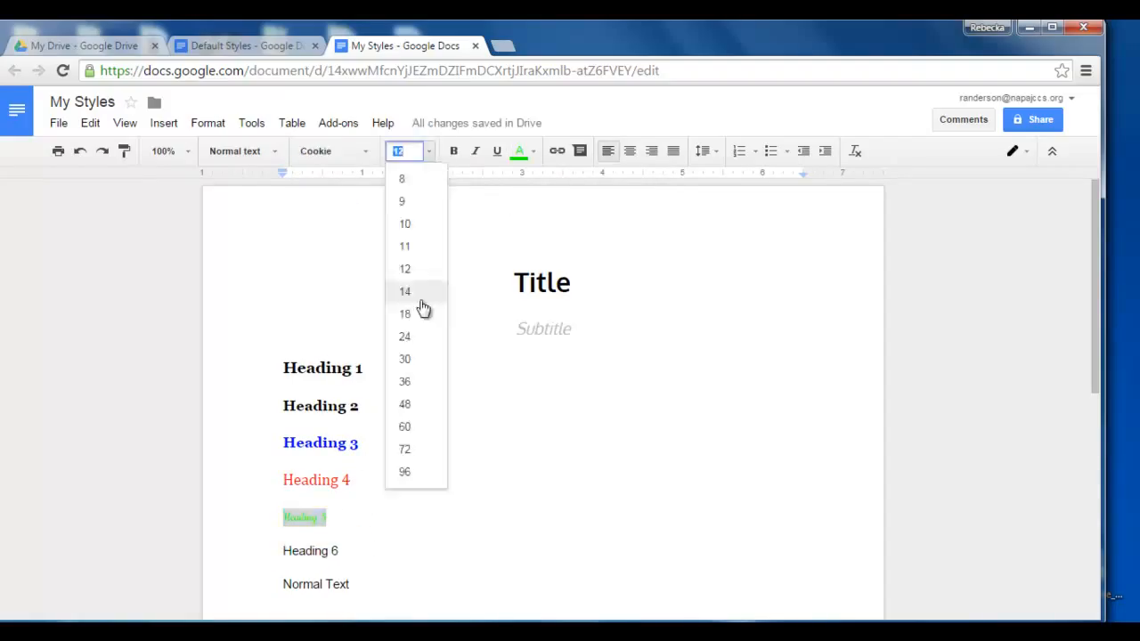
pyautogui.click(407, 290)
# Format the Heading 6 line in Cookie, bold, with orange text.
pyautogui.moveTo(349, 554); pyautogui.dragTo(283, 554)
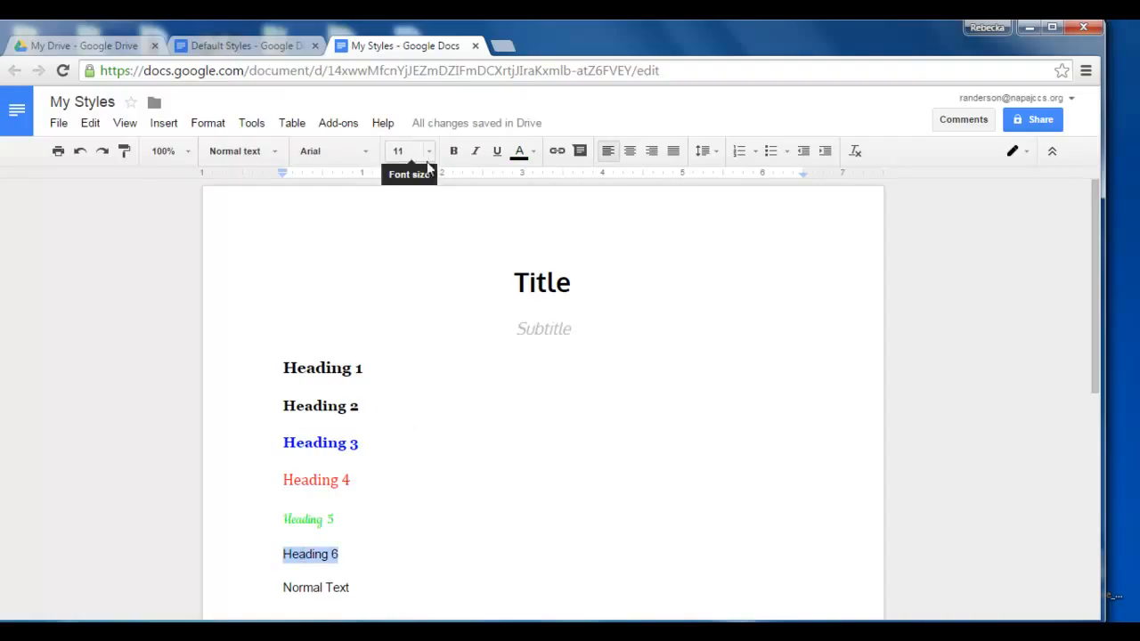
pyautogui.click(364, 150)
pyautogui.click(351, 463)
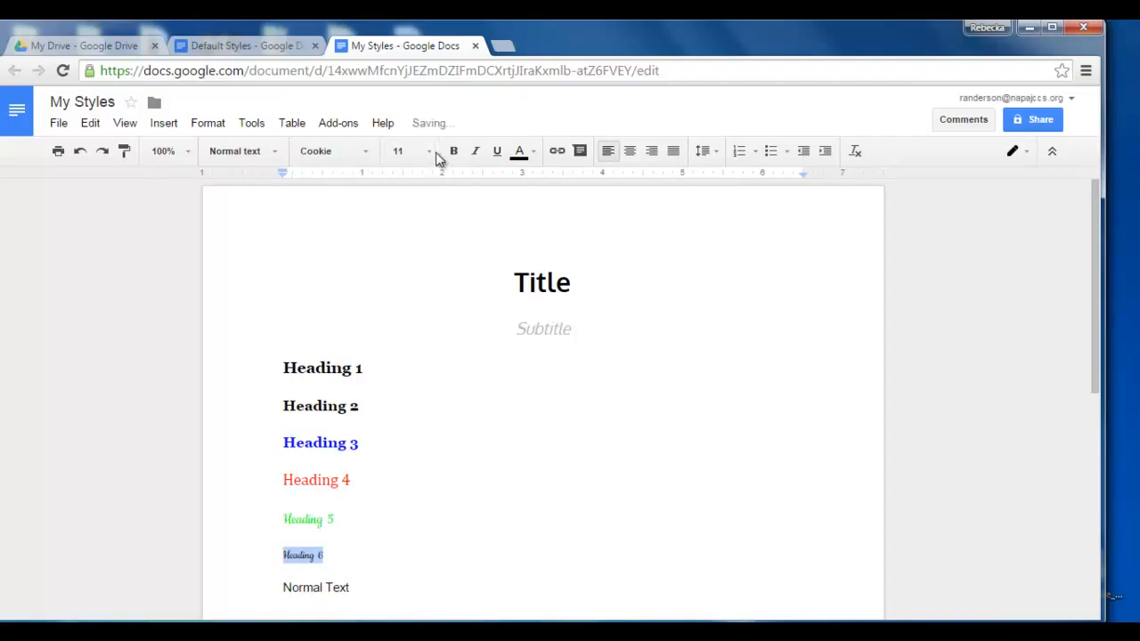
pyautogui.click(532, 154)
pyautogui.click(553, 233)
# Format the Normal Text line in Oxygen, size 10, with dark gray text.
pyautogui.click(389, 591)
pyautogui.moveTo(390, 591); pyautogui.dragTo(264, 581)
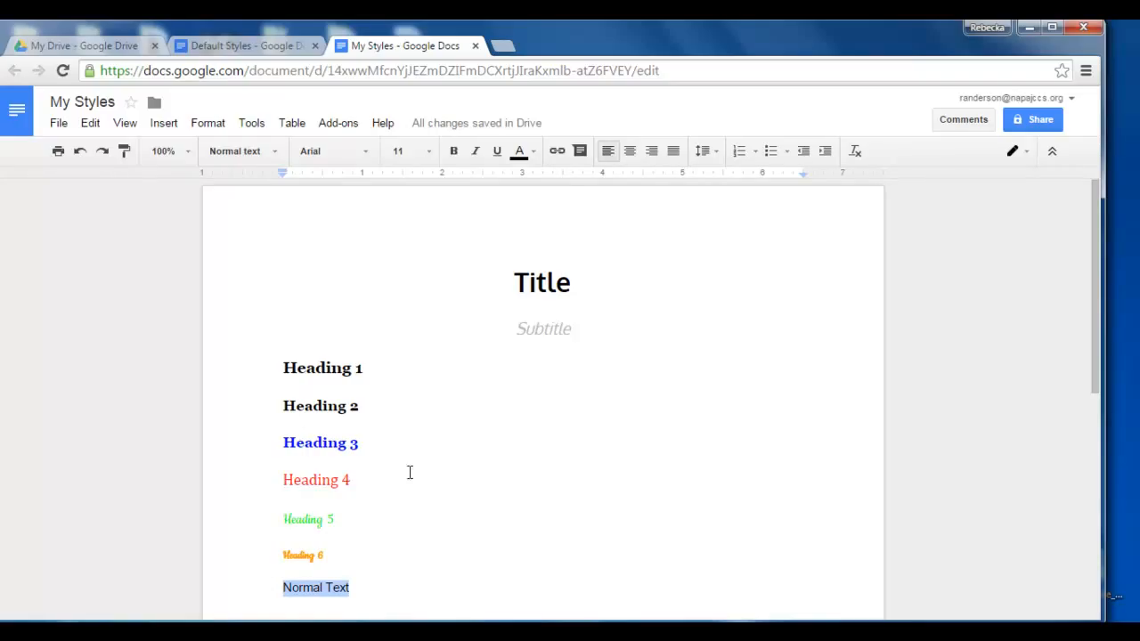
pyautogui.scroll(-1, 415, 495)
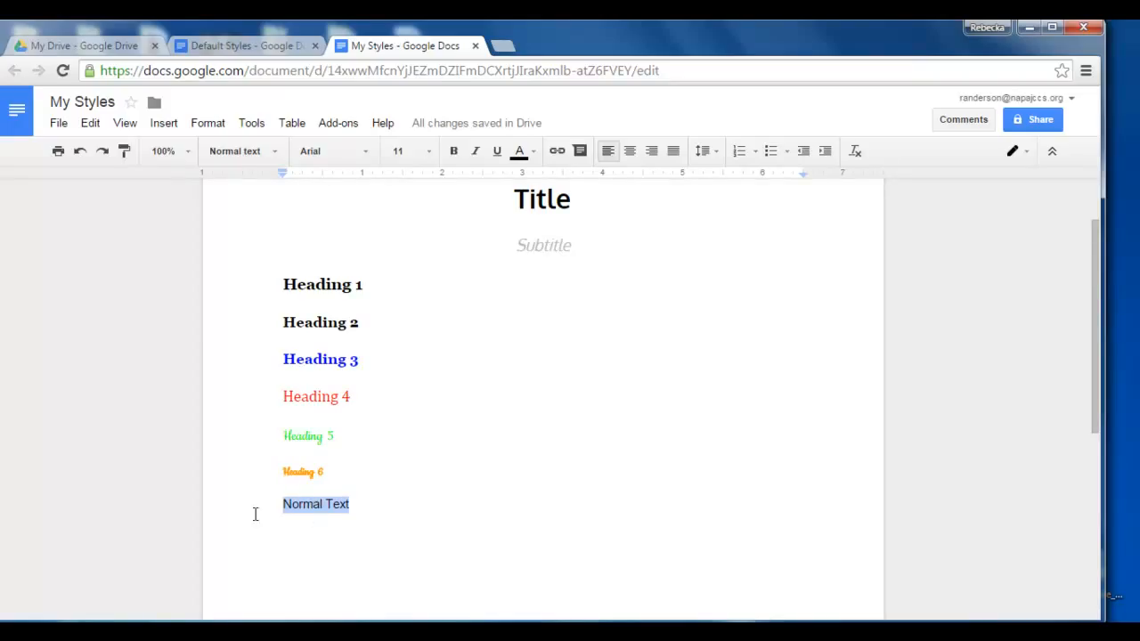
pyautogui.click(368, 155)
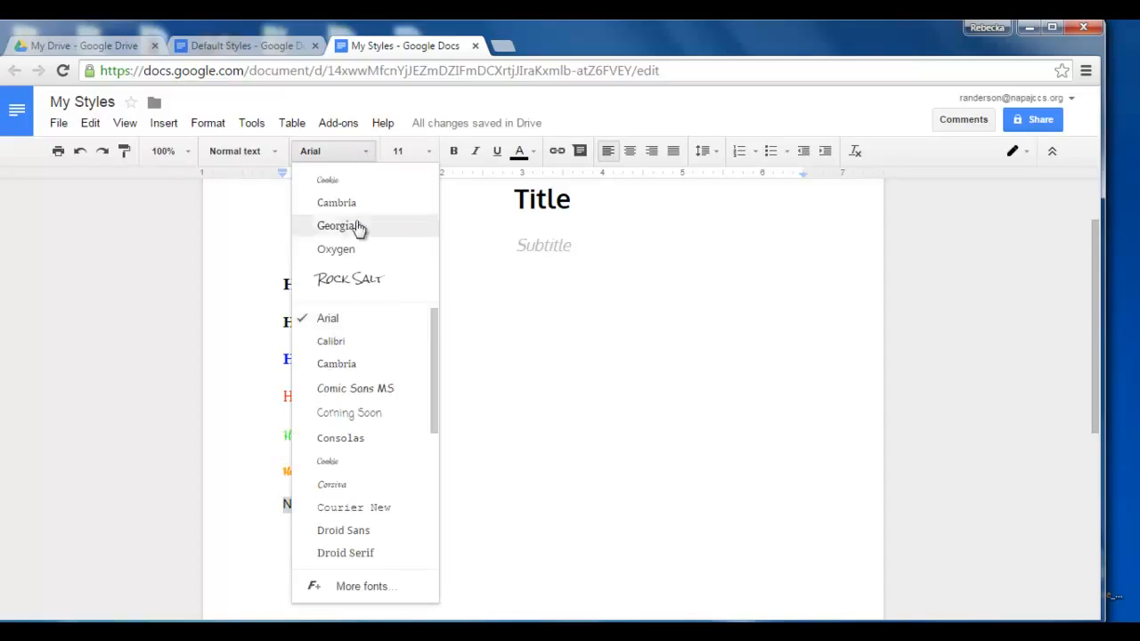
pyautogui.click(356, 253)
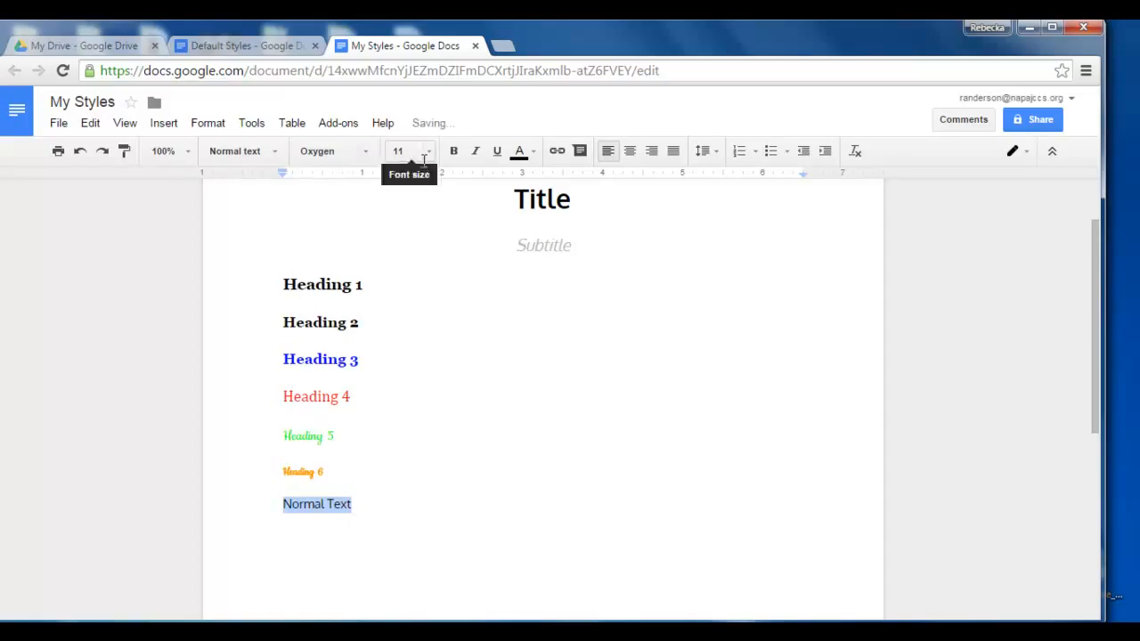
pyautogui.click(426, 155)
pyautogui.click(405, 224)
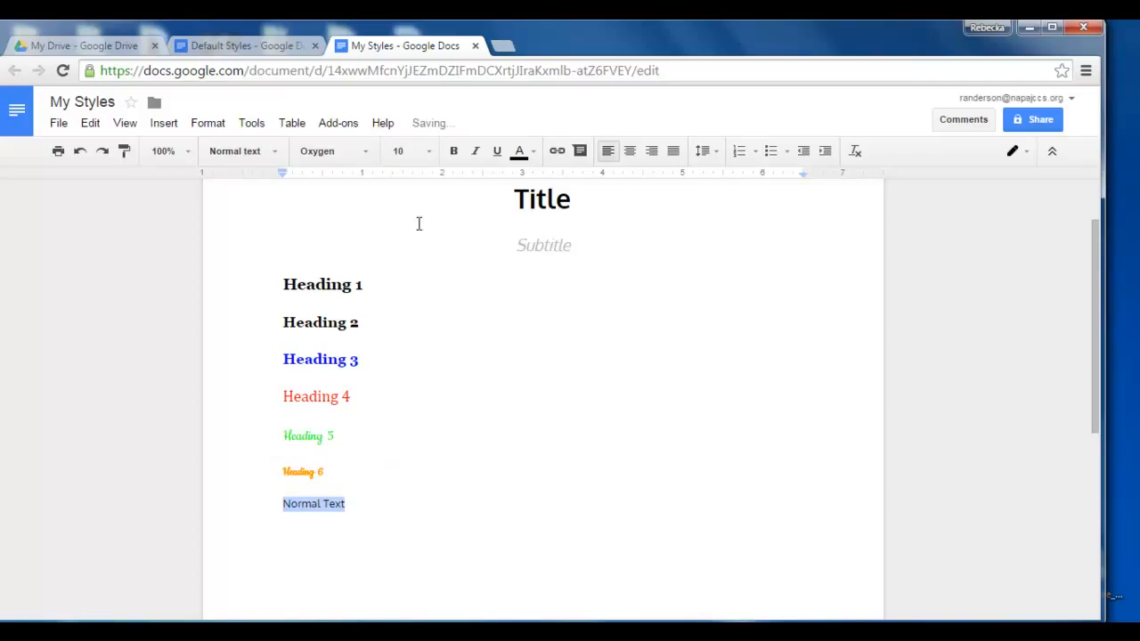
pyautogui.click(533, 153)
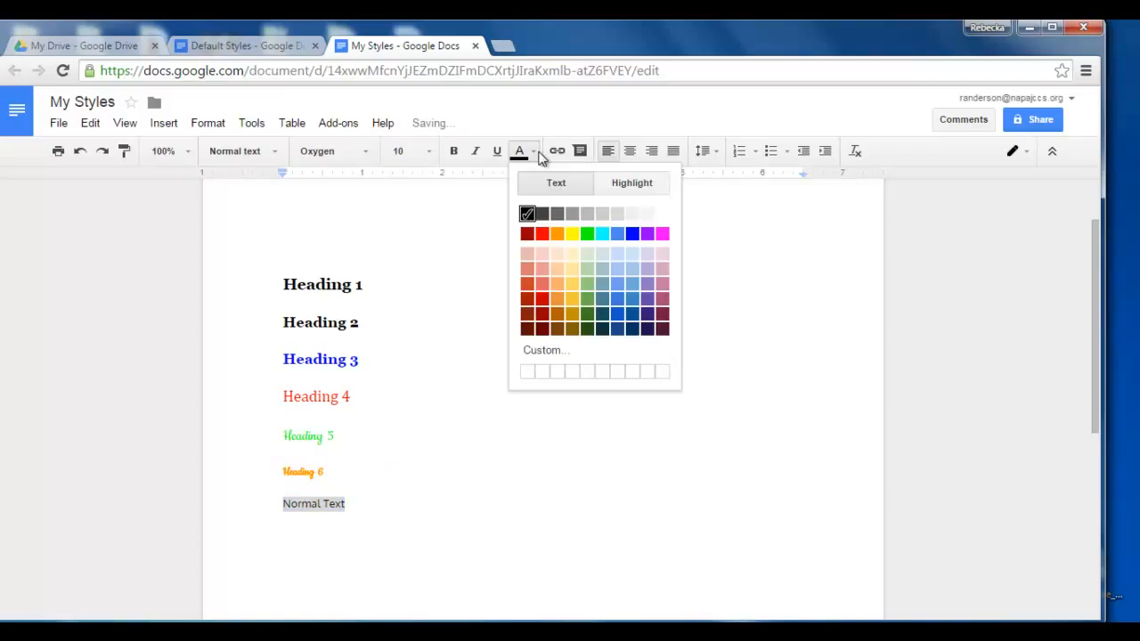
pyautogui.click(542, 215)
pyautogui.click(367, 503)
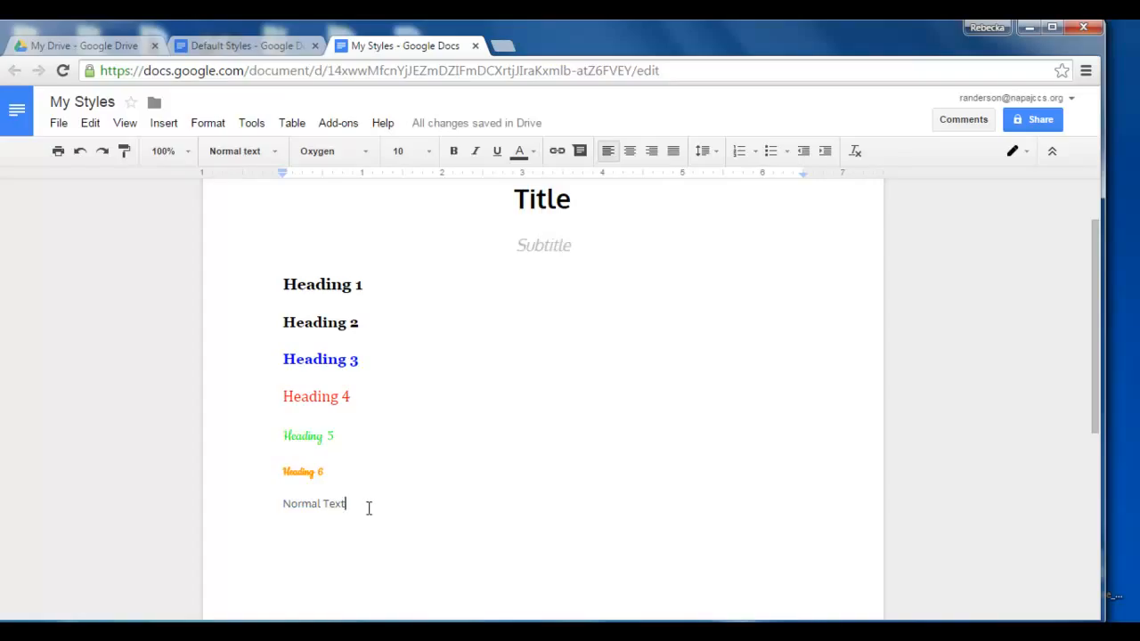
pyautogui.scroll(2, 369, 508)
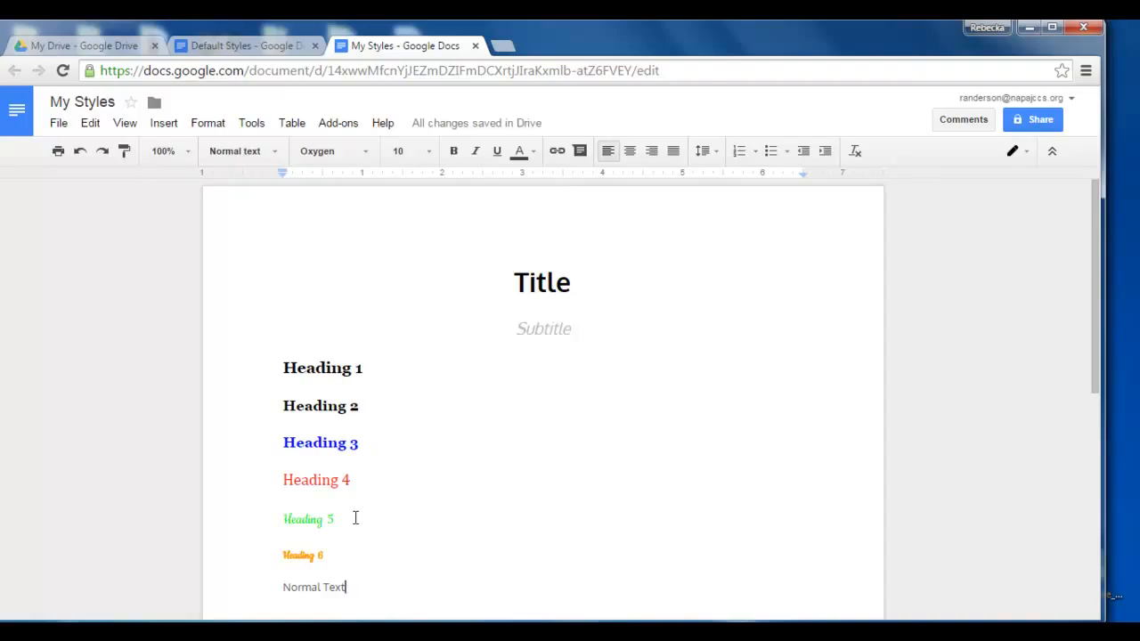
pyautogui.scroll(-2, 356, 517)
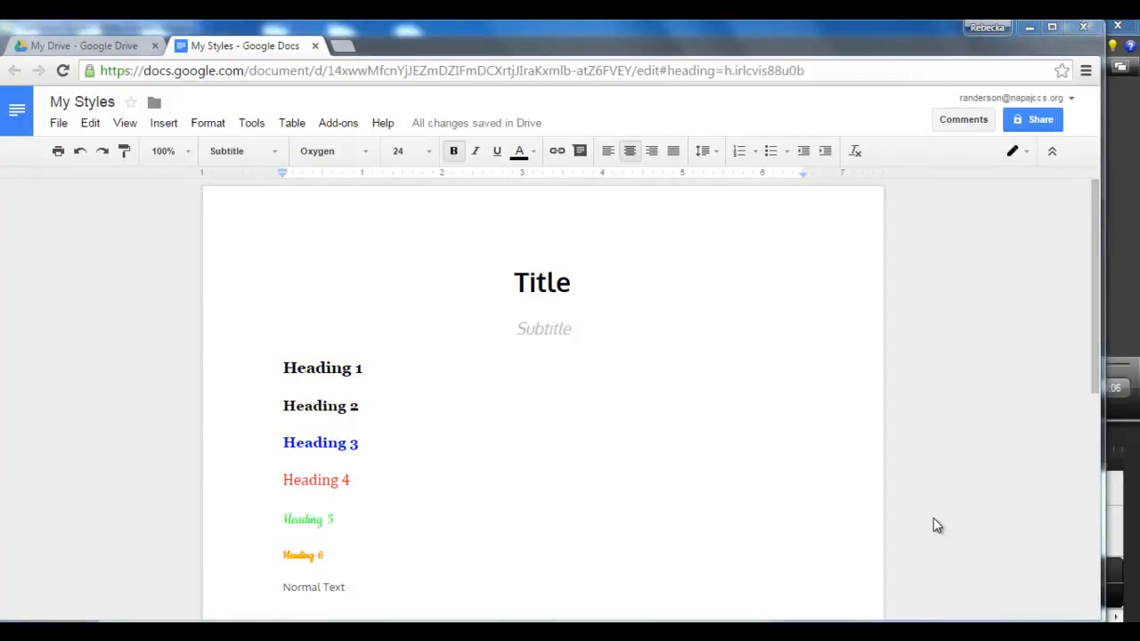
# Update the Title and Subtitle paragraph styles to match the formatted Title and Subtitle lines.
pyautogui.doubleClick(532, 283)
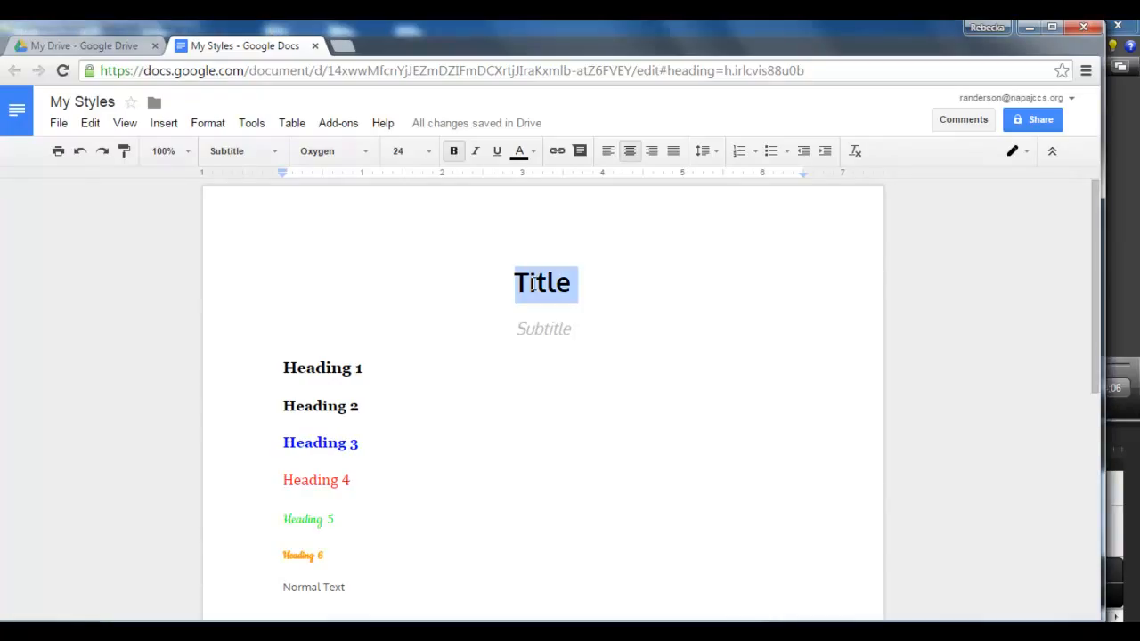
pyautogui.click(272, 151)
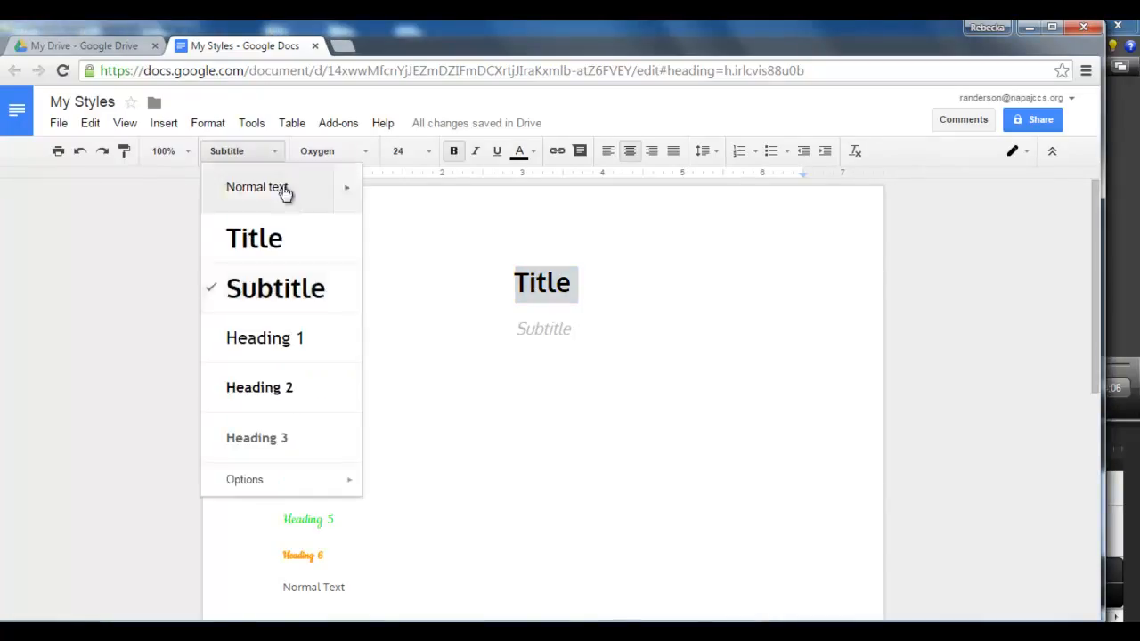
pyautogui.click(349, 246)
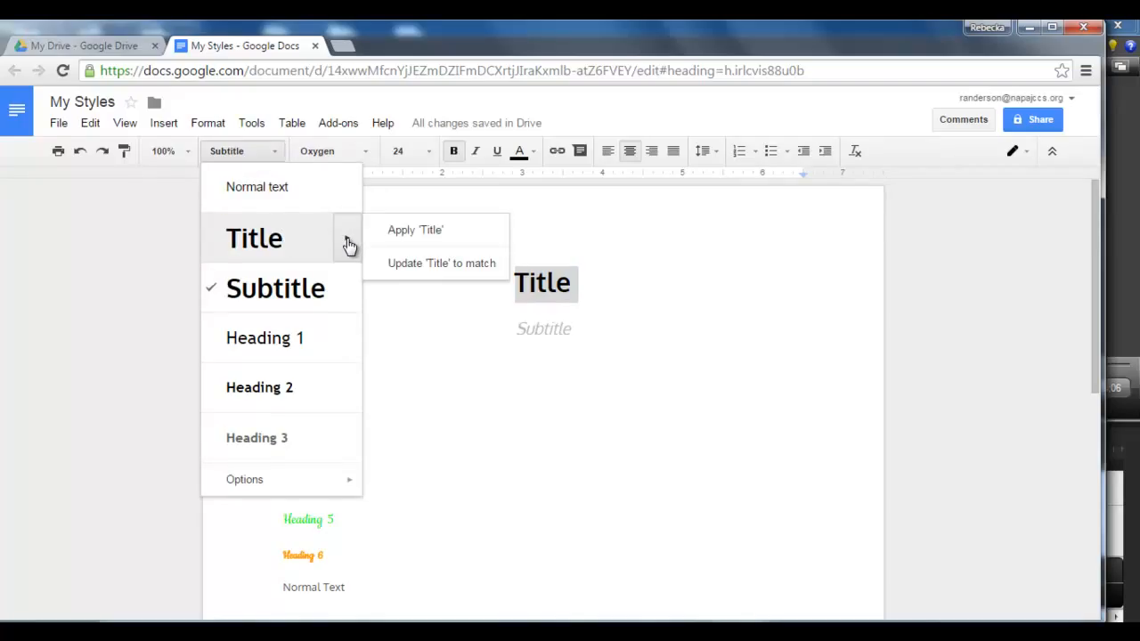
pyautogui.click(409, 264)
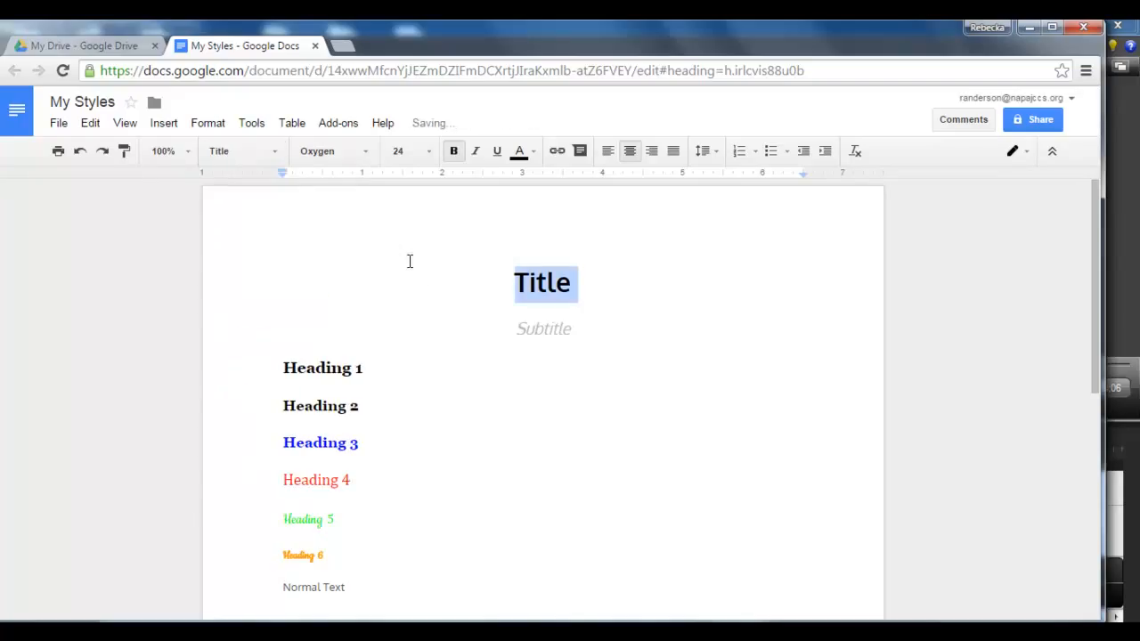
pyautogui.doubleClick(538, 329)
pyautogui.click(278, 154)
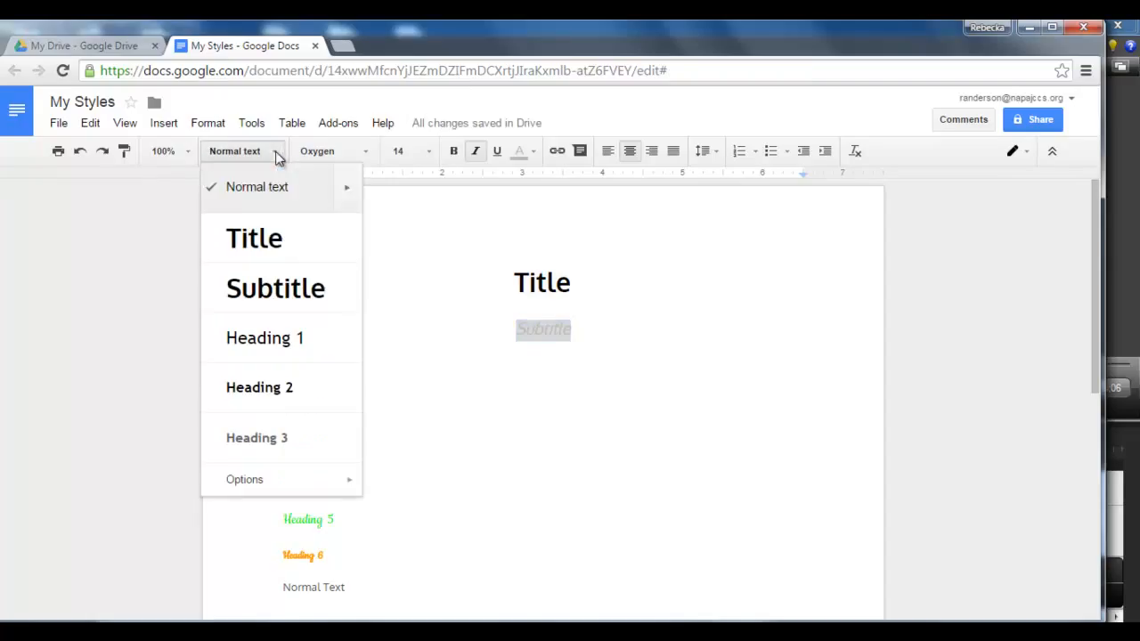
pyautogui.click(345, 293)
pyautogui.click(439, 316)
# Update the Heading 1 and Heading 2 paragraph styles to match their formatted sample lines.
pyautogui.moveTo(362, 368); pyautogui.dragTo(276, 365)
pyautogui.click(276, 153)
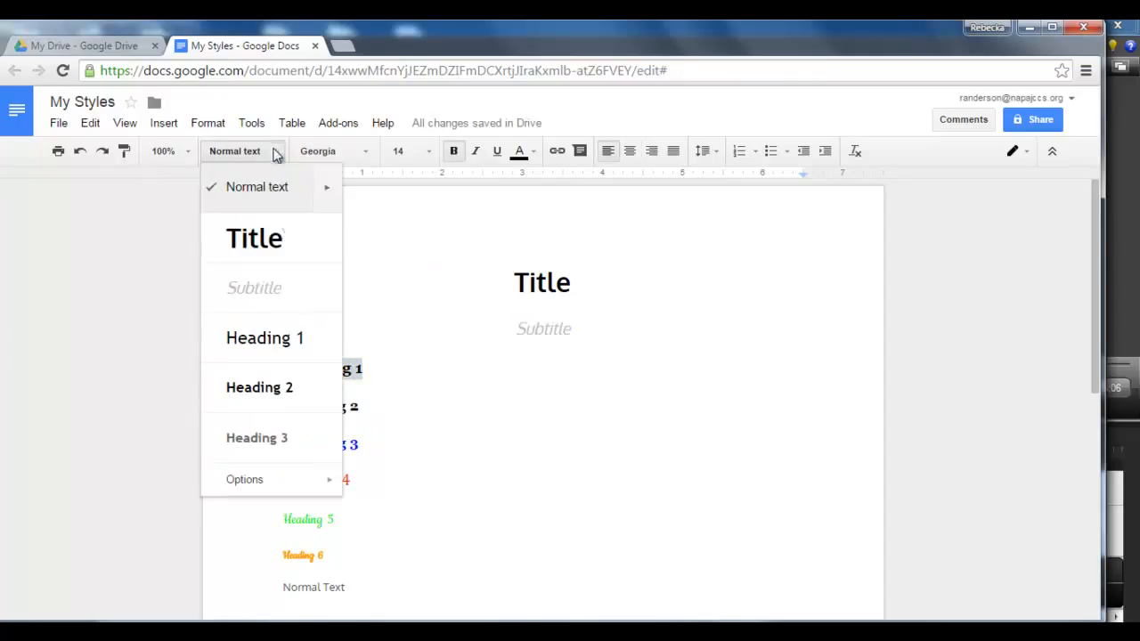
pyautogui.moveTo(330, 352)
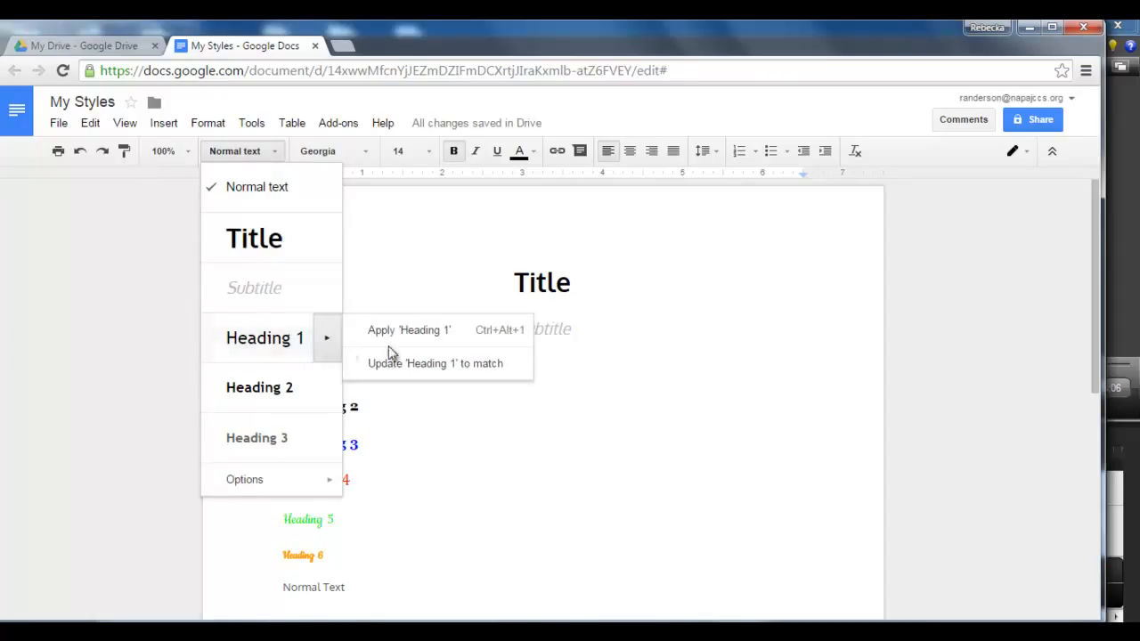
pyautogui.click(443, 373)
pyautogui.moveTo(359, 406); pyautogui.dragTo(278, 406)
pyautogui.click(267, 152)
pyautogui.moveTo(326, 395)
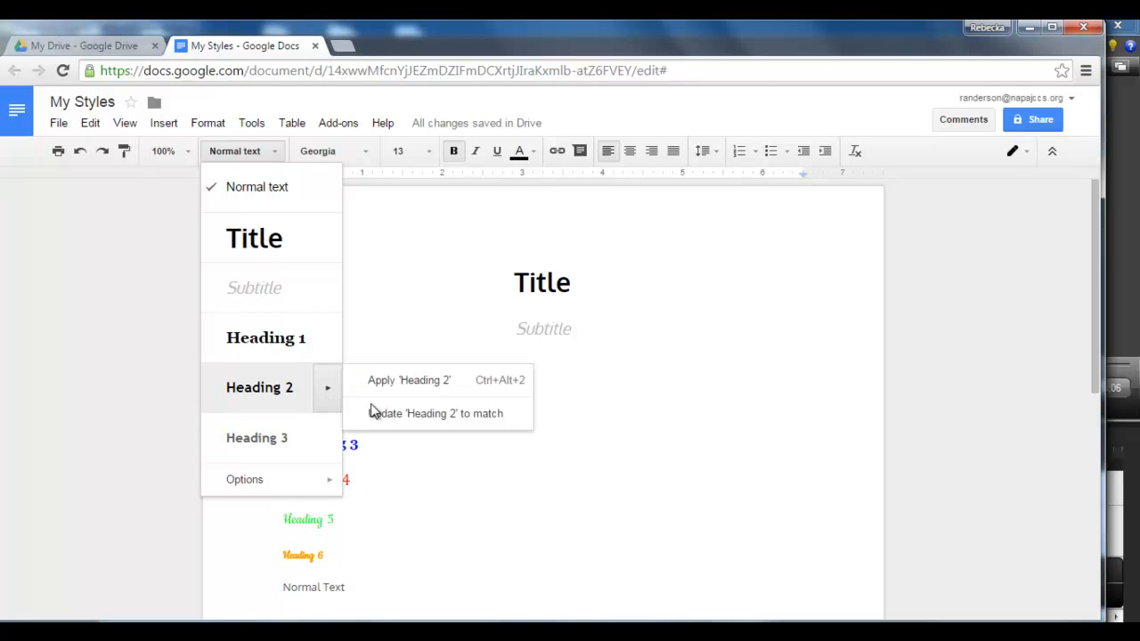
pyautogui.click(436, 412)
# Update the Heading 3 and Heading 4 paragraph styles to match their formatted sample lines.
pyautogui.moveTo(361, 444); pyautogui.dragTo(281, 444)
pyautogui.click(267, 152)
pyautogui.moveTo(330, 442)
pyautogui.click(497, 472)
pyautogui.moveTo(354, 481); pyautogui.dragTo(282, 482)
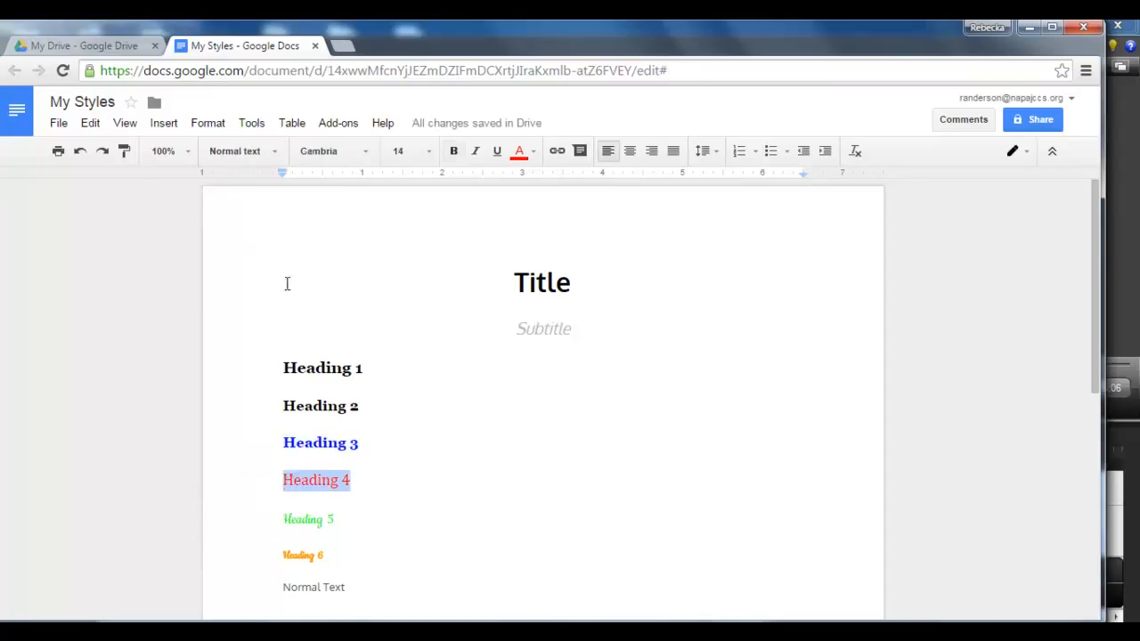
pyautogui.click(274, 153)
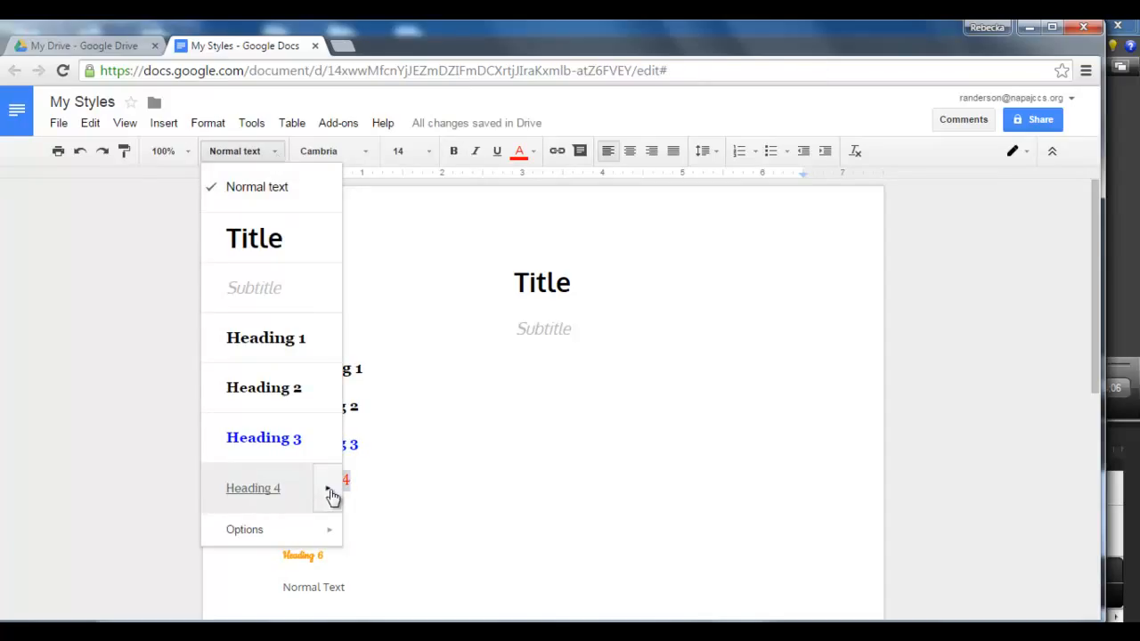
pyautogui.moveTo(329, 492)
pyautogui.click(407, 518)
# Update the Heading 5 and Heading 6 paragraph styles to match their formatted sample lines.
pyautogui.moveTo(335, 520); pyautogui.dragTo(283, 519)
pyautogui.click(278, 154)
pyautogui.moveTo(329, 543)
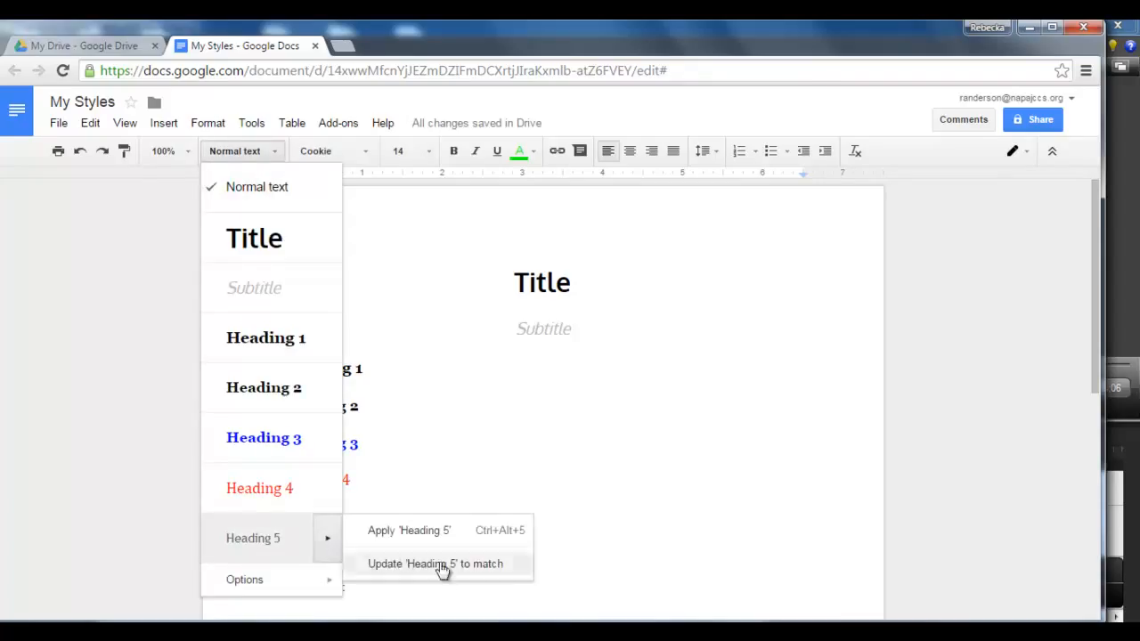
pyautogui.click(417, 566)
pyautogui.moveTo(339, 557); pyautogui.dragTo(282, 556)
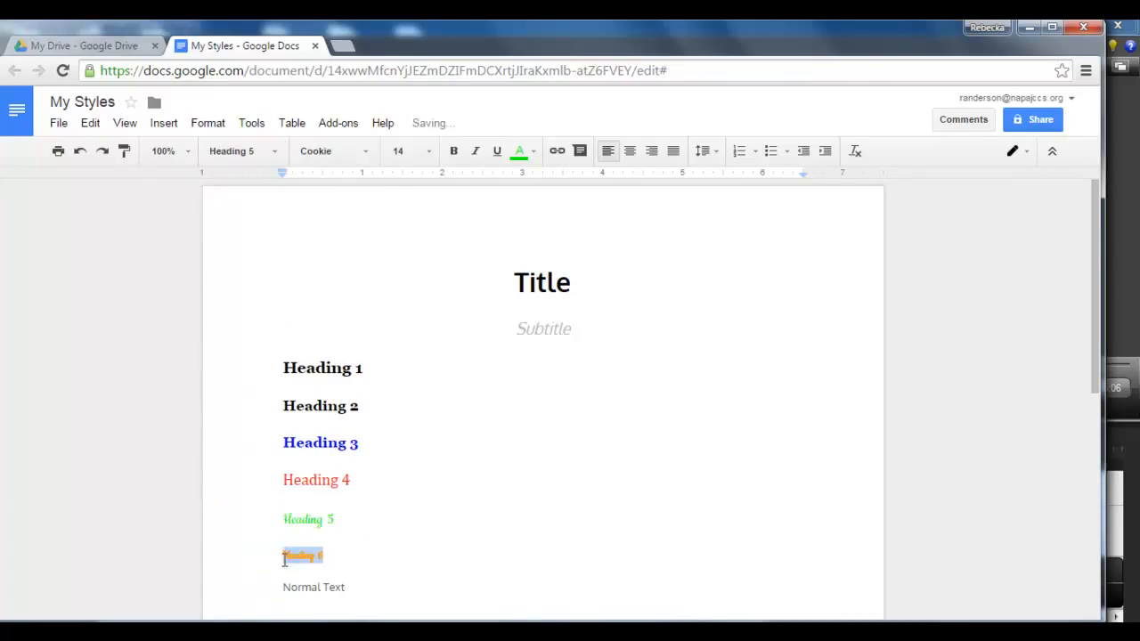
pyautogui.click(278, 151)
pyautogui.moveTo(326, 596)
pyautogui.click(420, 595)
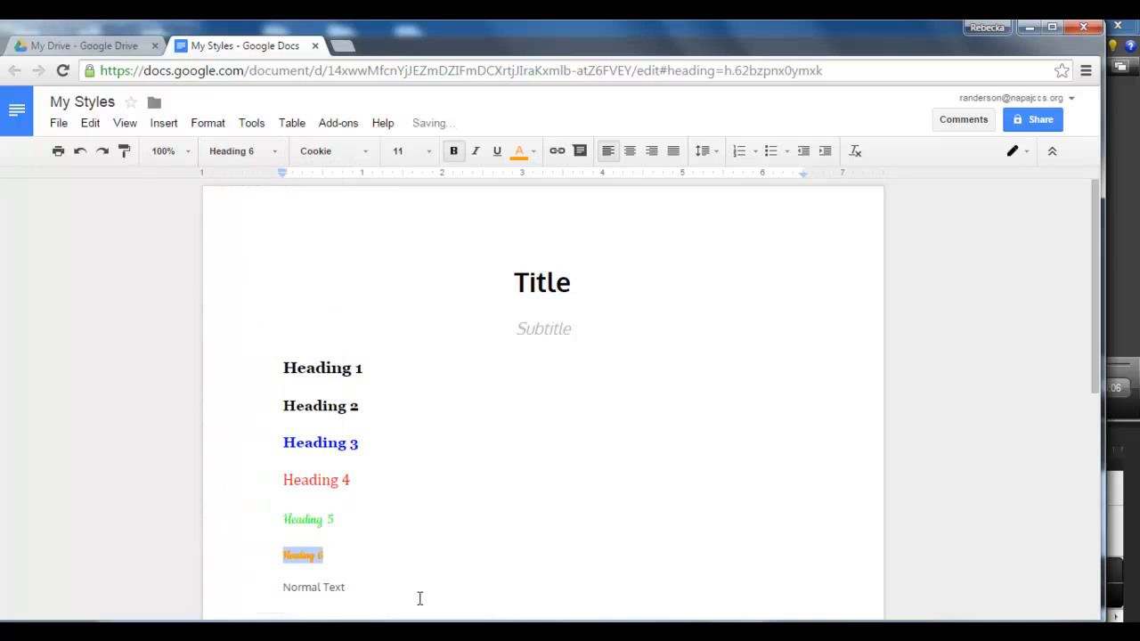
# Update the Normal text paragraph style to match the formatted Normal Text line.
pyautogui.scroll(-1, 374, 499)
pyautogui.scroll(-2, 366, 486)
pyautogui.click(505, 253)
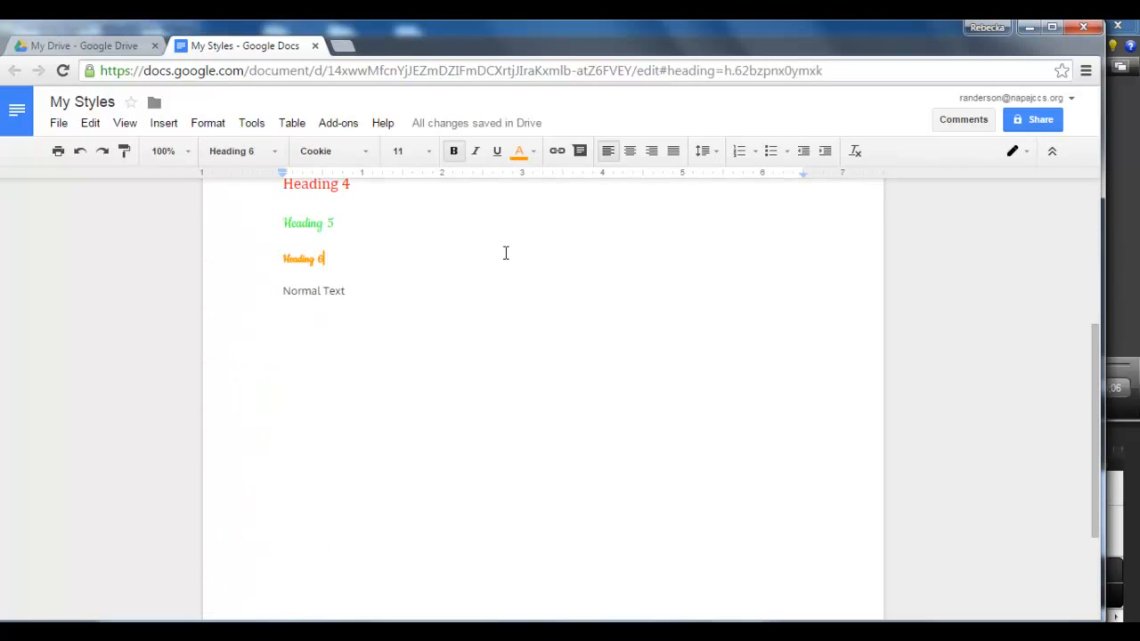
pyautogui.moveTo(363, 291); pyautogui.dragTo(273, 290)
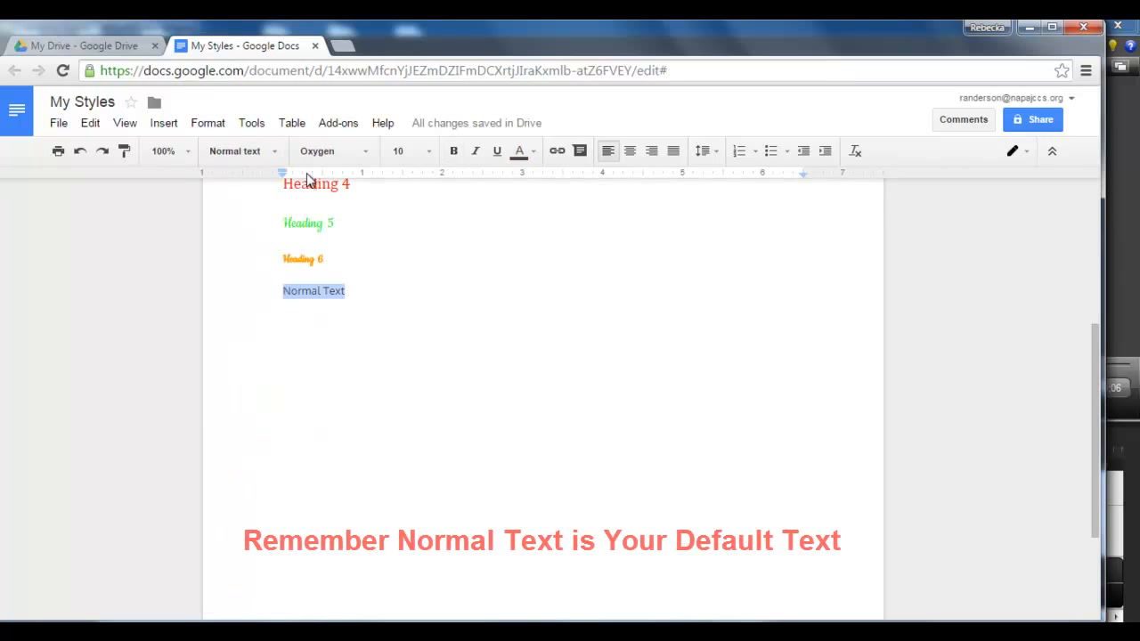
pyautogui.click(276, 153)
pyautogui.moveTo(326, 193)
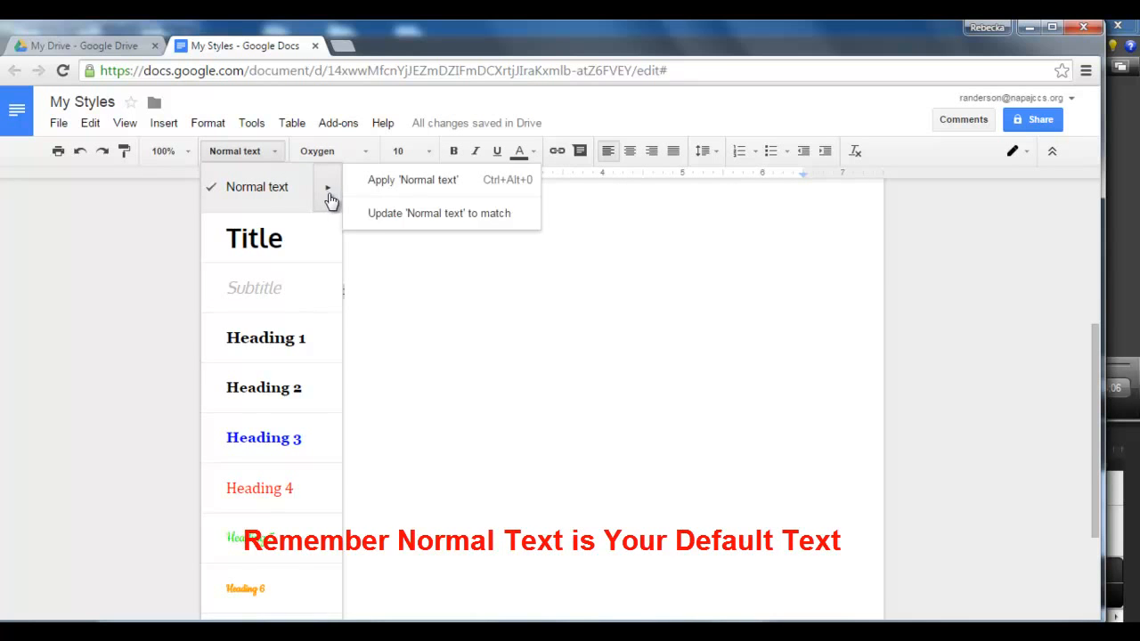
pyautogui.click(393, 213)
pyautogui.click(447, 323)
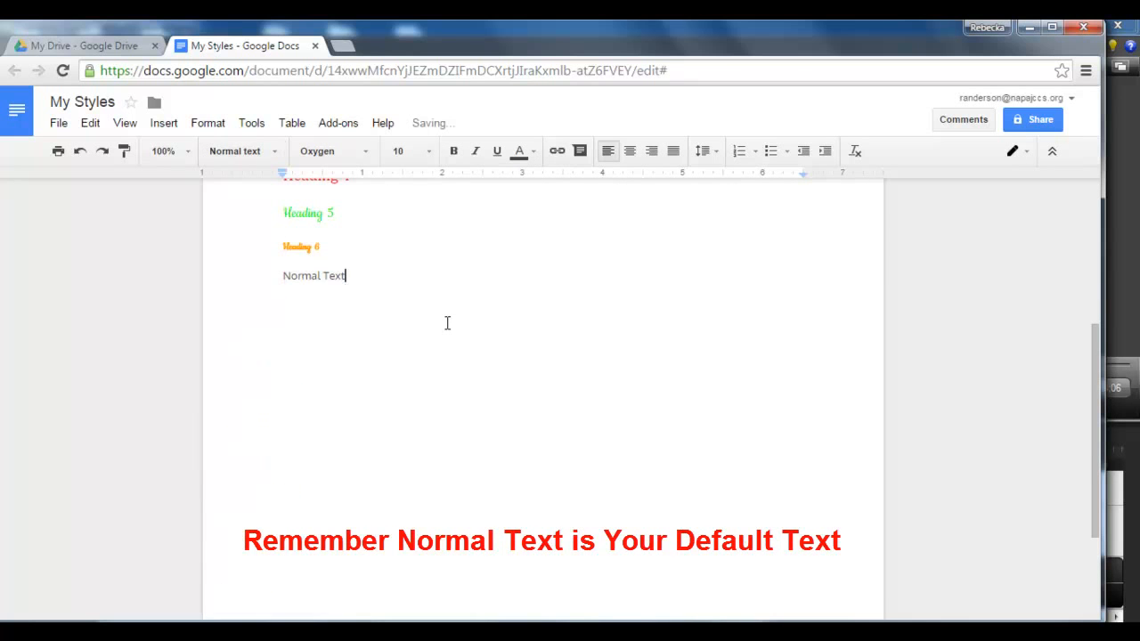
# Save the paragraph styles of the My Styles document as the default styles.
pyautogui.scroll(3, 441, 326)
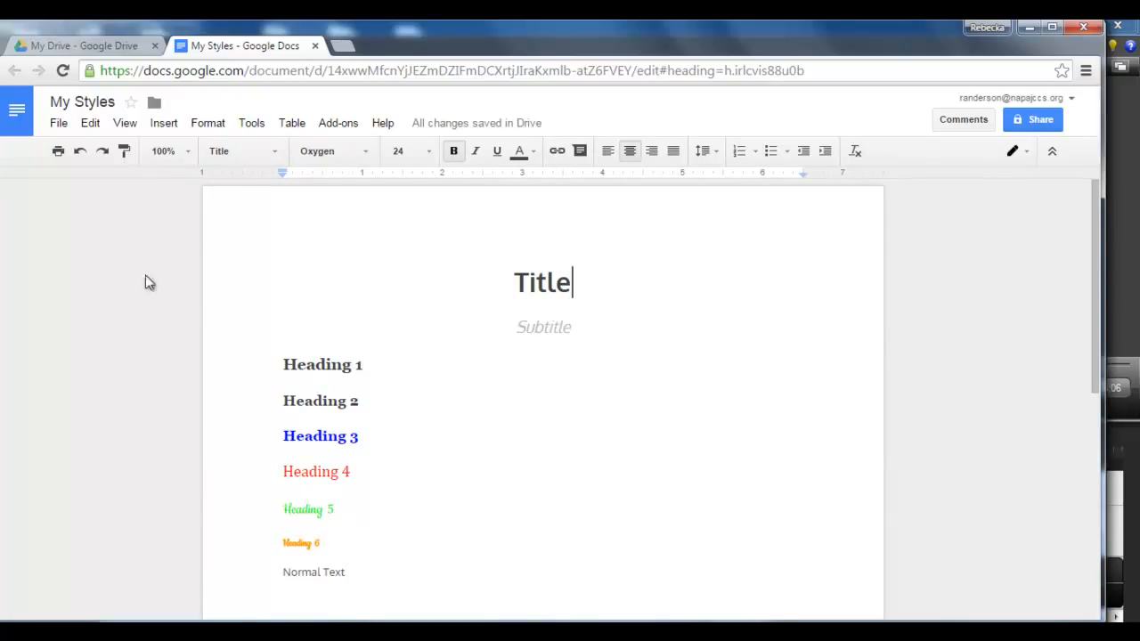
pyautogui.click(206, 126)
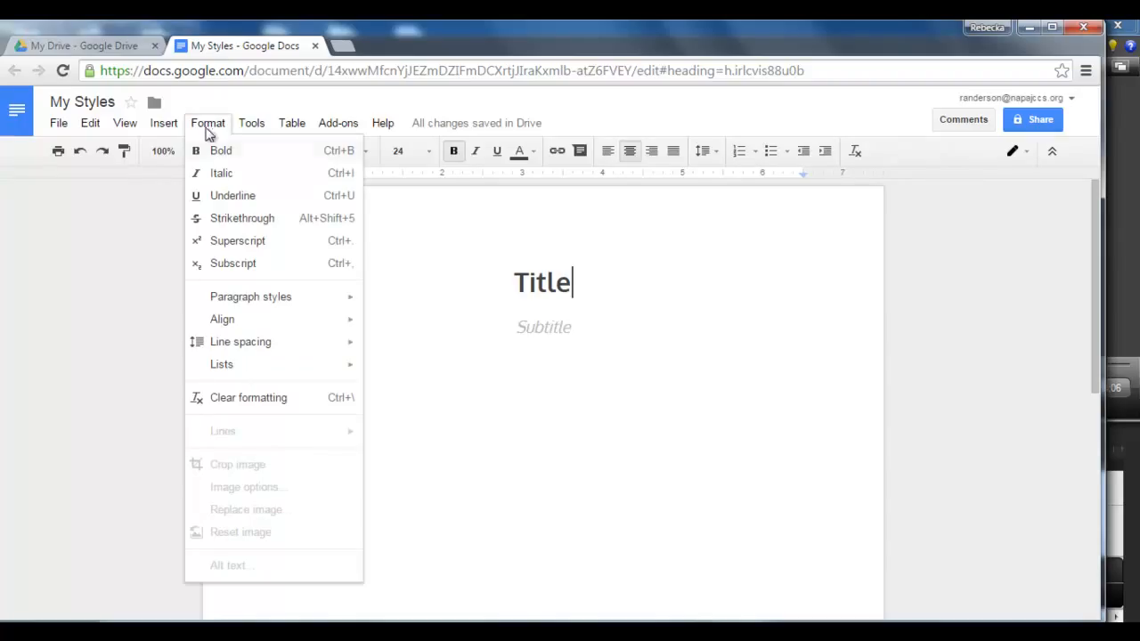
pyautogui.moveTo(256, 295)
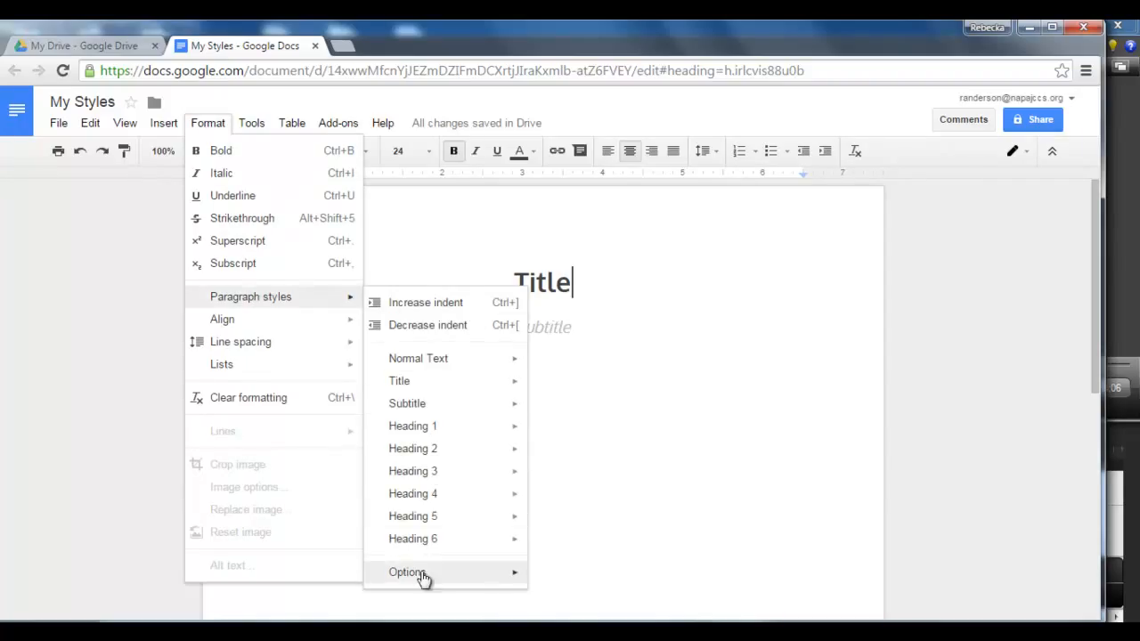
pyautogui.moveTo(418, 575)
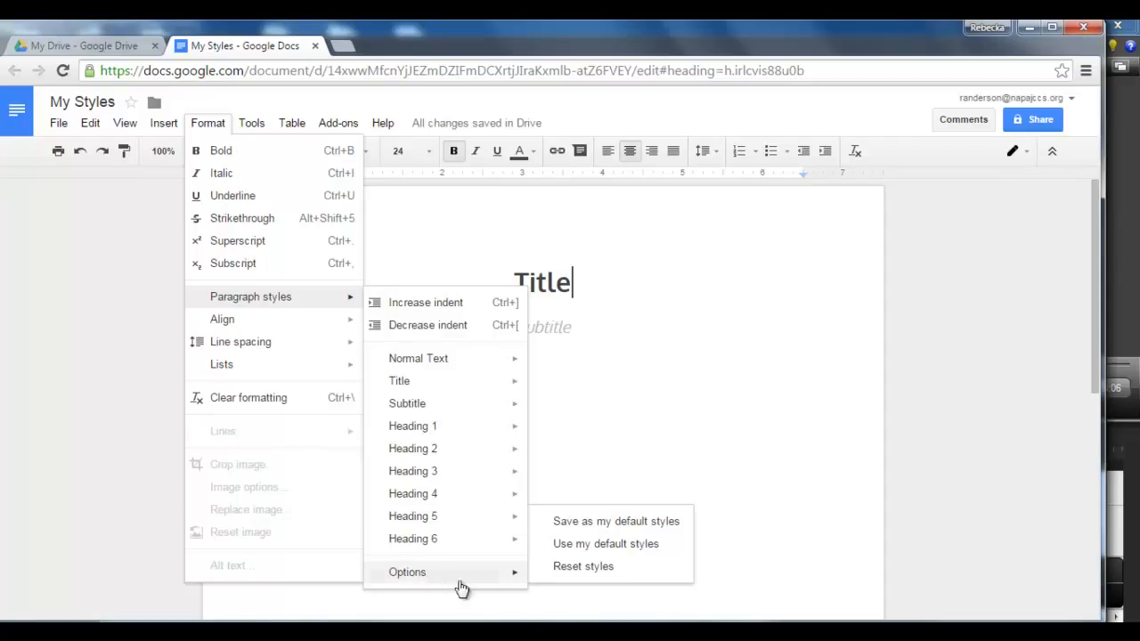
pyautogui.moveTo(520, 574)
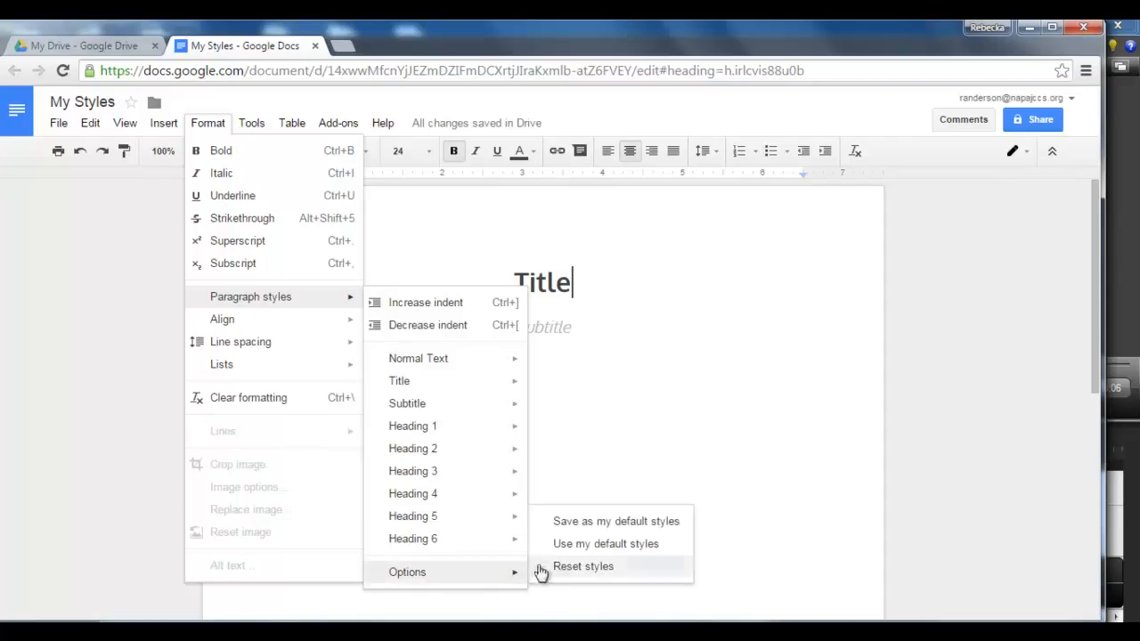
pyautogui.click(580, 524)
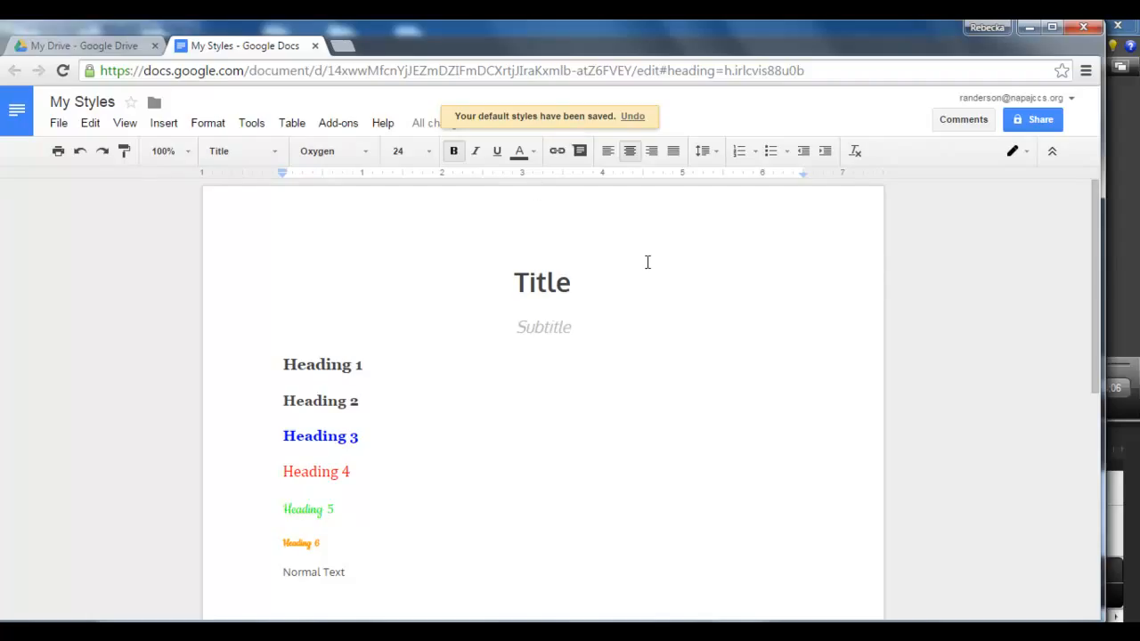
# Switch to Google Drive and create a new Google Docs document in My Drive.
pyautogui.click(58, 45)
pyautogui.click(64, 218)
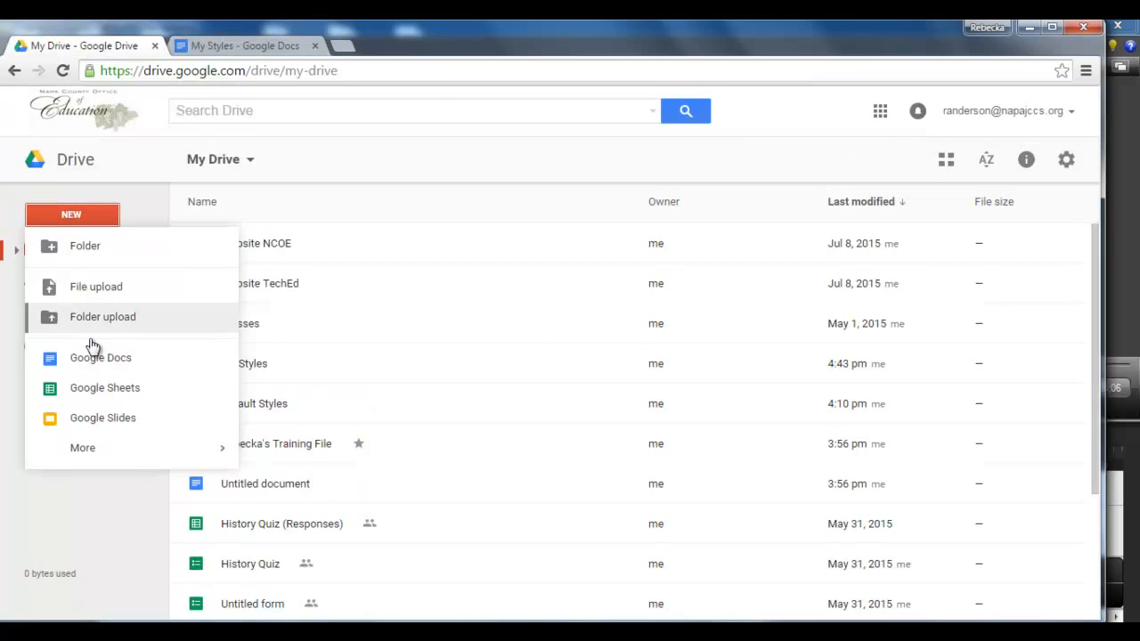
pyautogui.press('Escape')
pyautogui.click(71, 216)
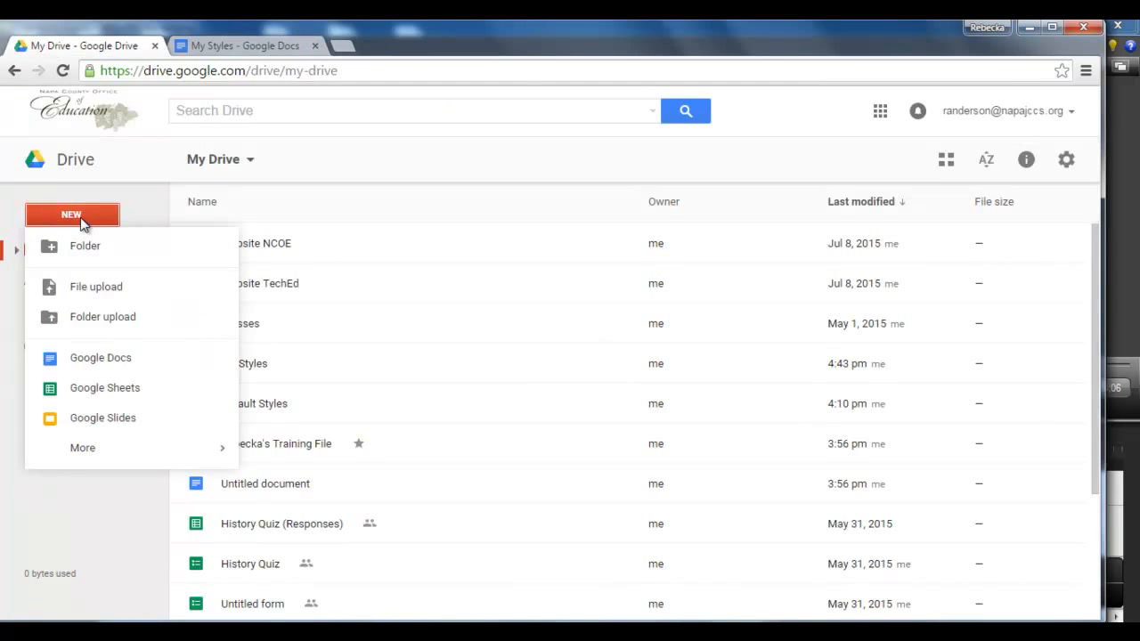
pyautogui.click(101, 360)
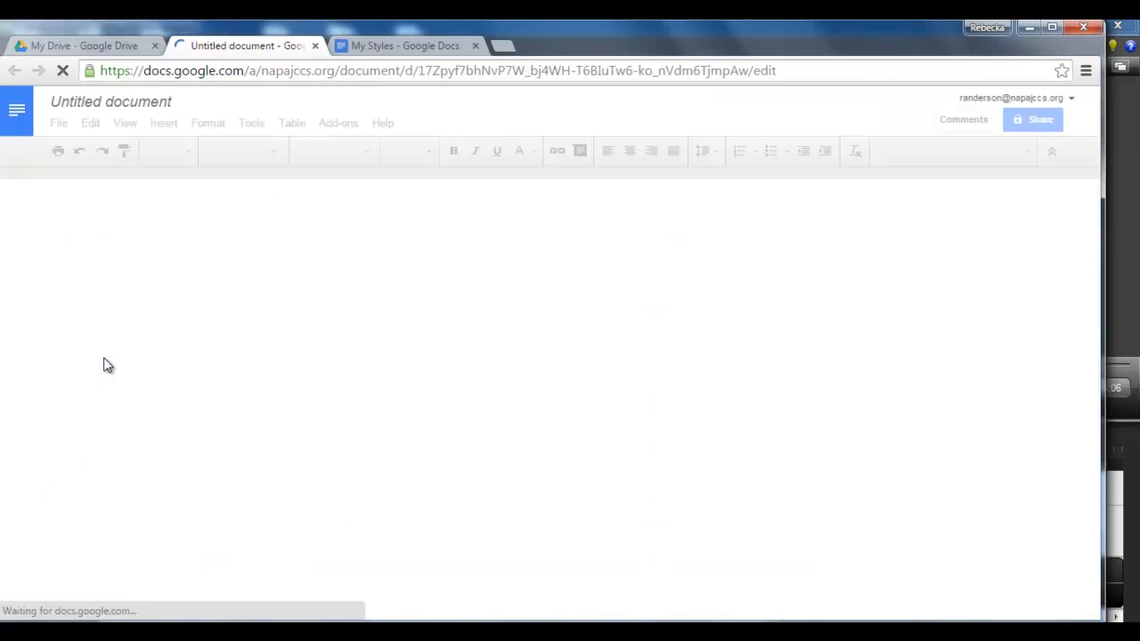
# Name the new document Test of My Styles and make it use the saved default styles.
pyautogui.click(164, 108)
pyautogui.write('Test of My Styles')
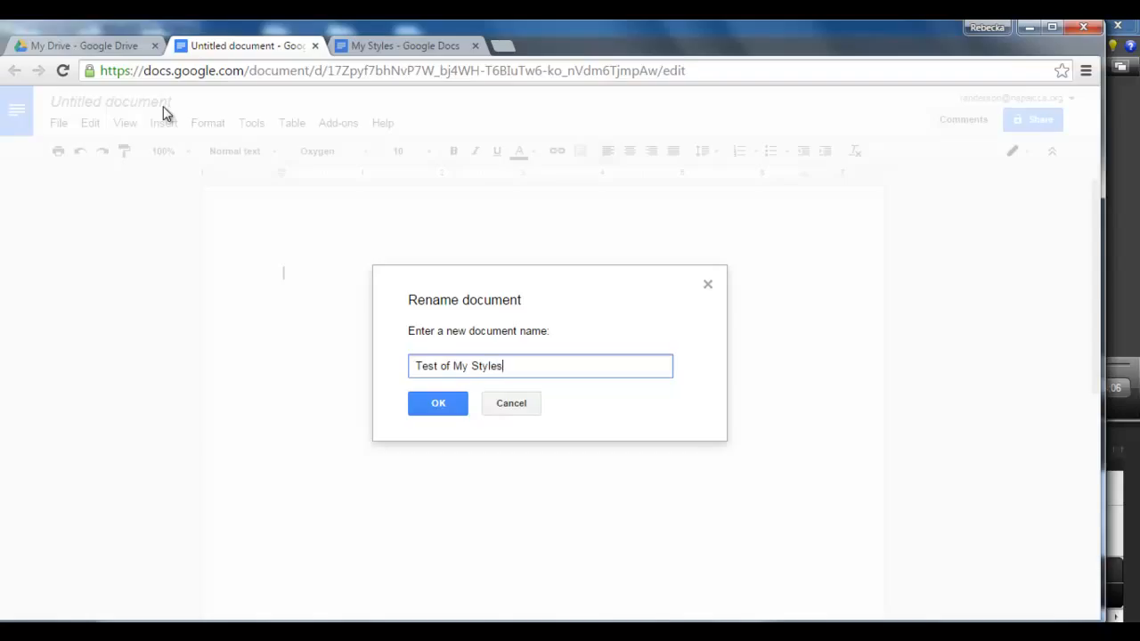
pyautogui.click(433, 404)
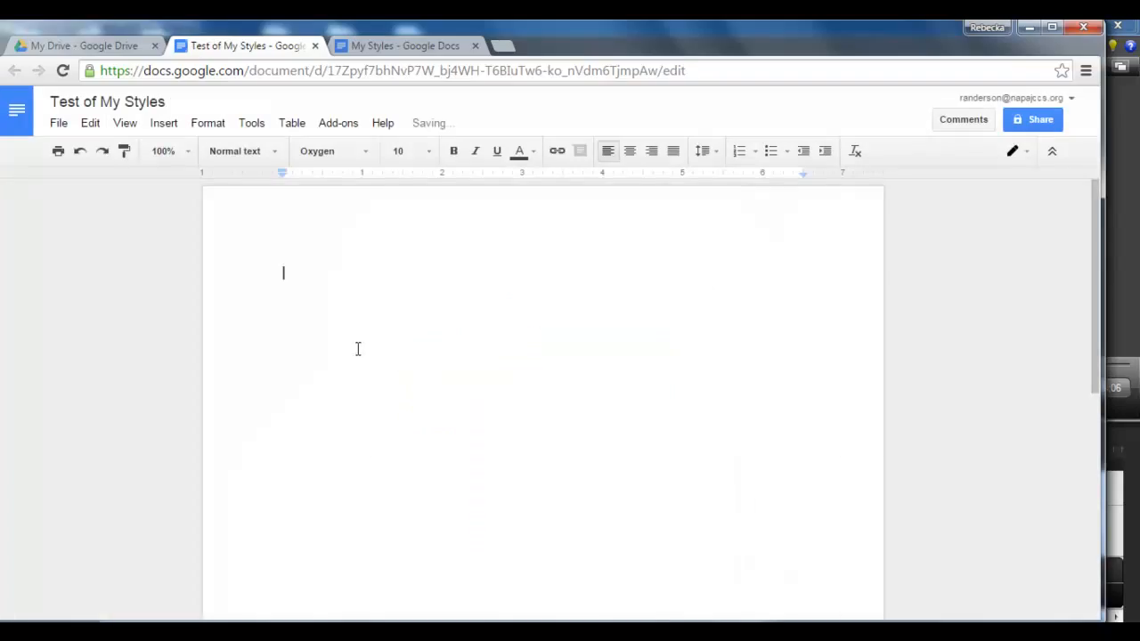
pyautogui.click(203, 124)
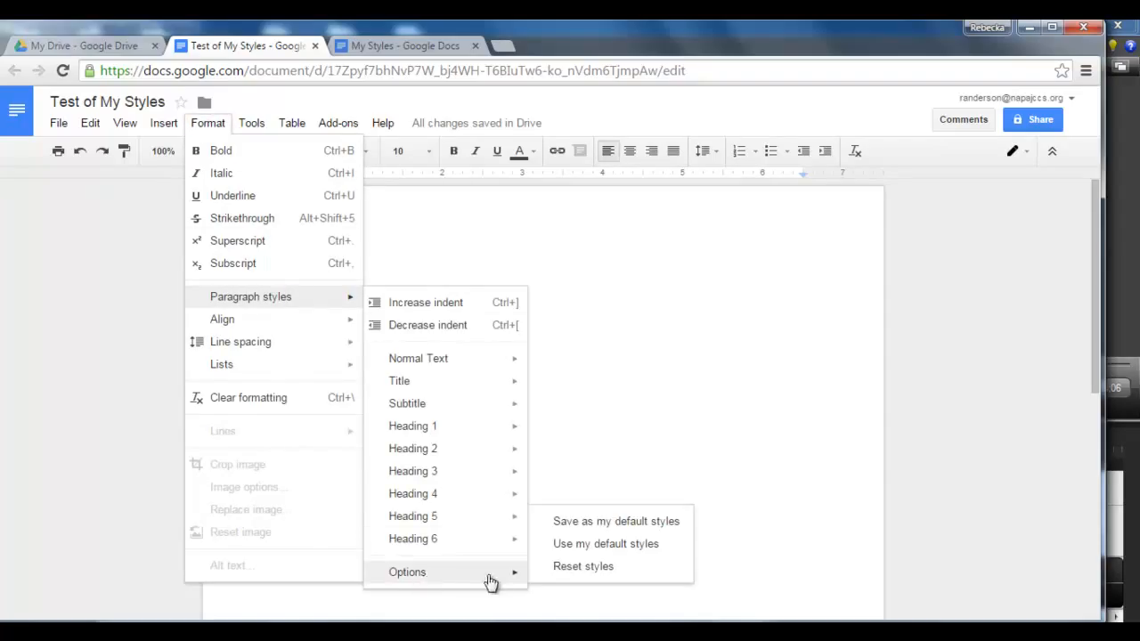
pyautogui.click(630, 545)
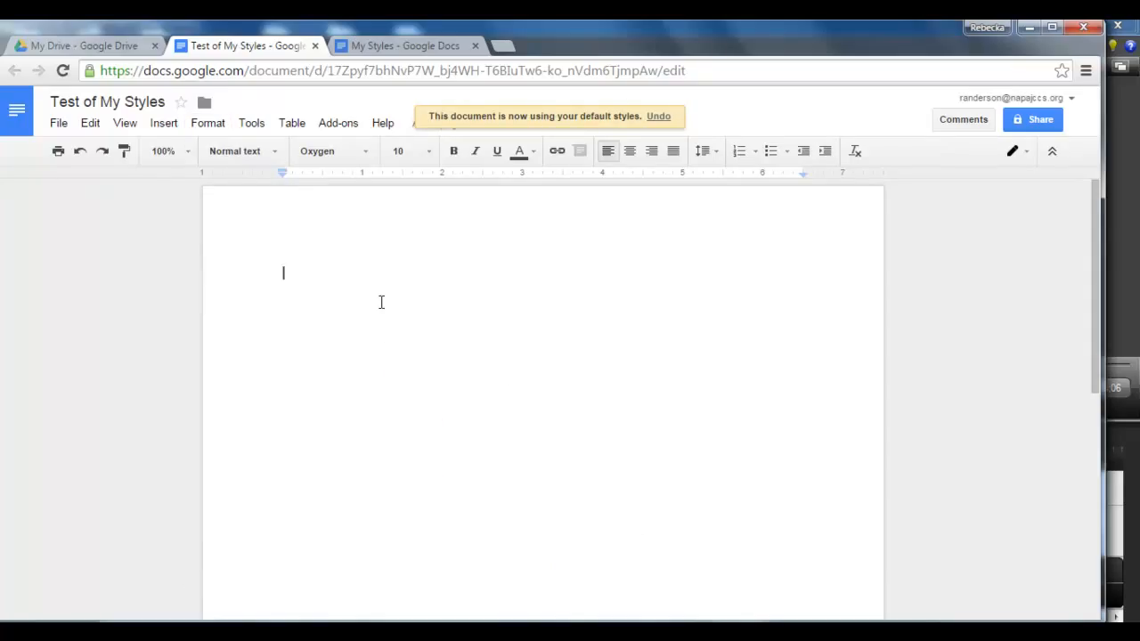
# Enter the sample lines Title, Subtitle and Heading 1 in the document, each in its own paragraph.
pyautogui.write('Title')
pyautogui.press('Return')
pyautogui.write('Subtitle')
pyautogui.press('Return')
pyautogui.write('Heading 1')
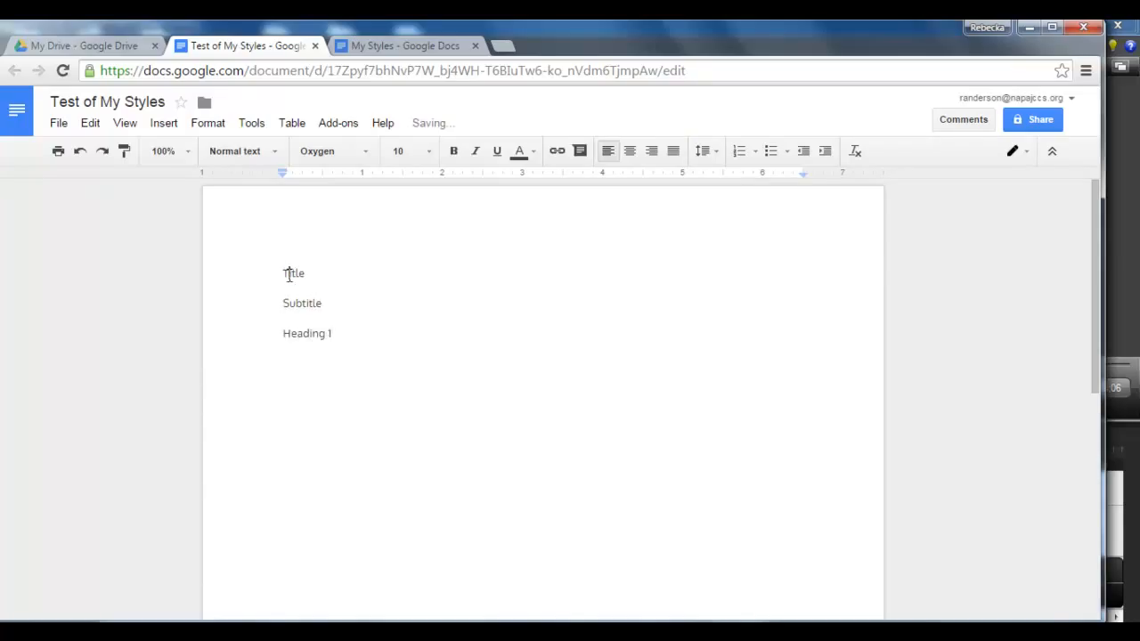
pyautogui.doubleClick(287, 274)
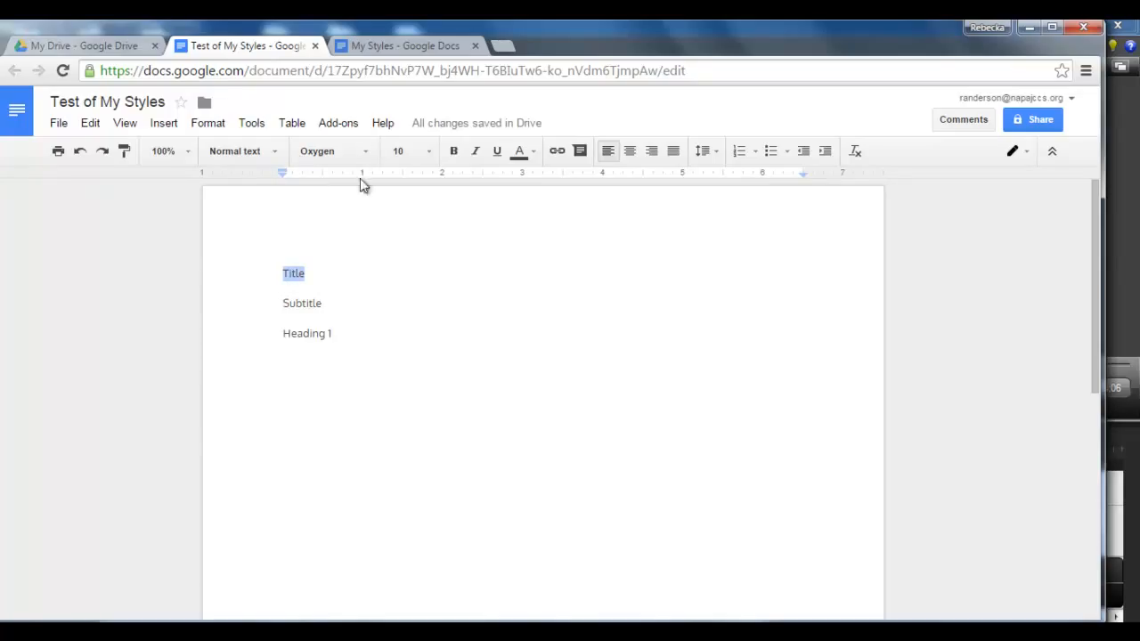
pyautogui.click(345, 331)
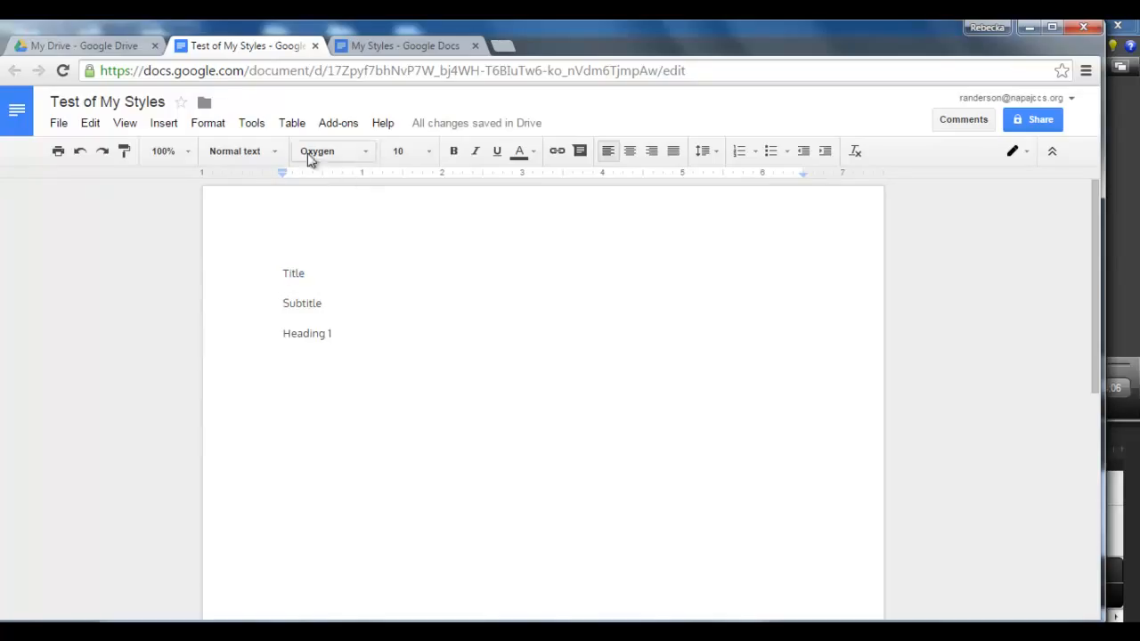
pyautogui.moveTo(273, 268); pyautogui.dragTo(364, 334)
pyautogui.click(383, 316)
# Apply the Title style to the Title line and the Subtitle style to the Subtitle line.
pyautogui.doubleClick(290, 273)
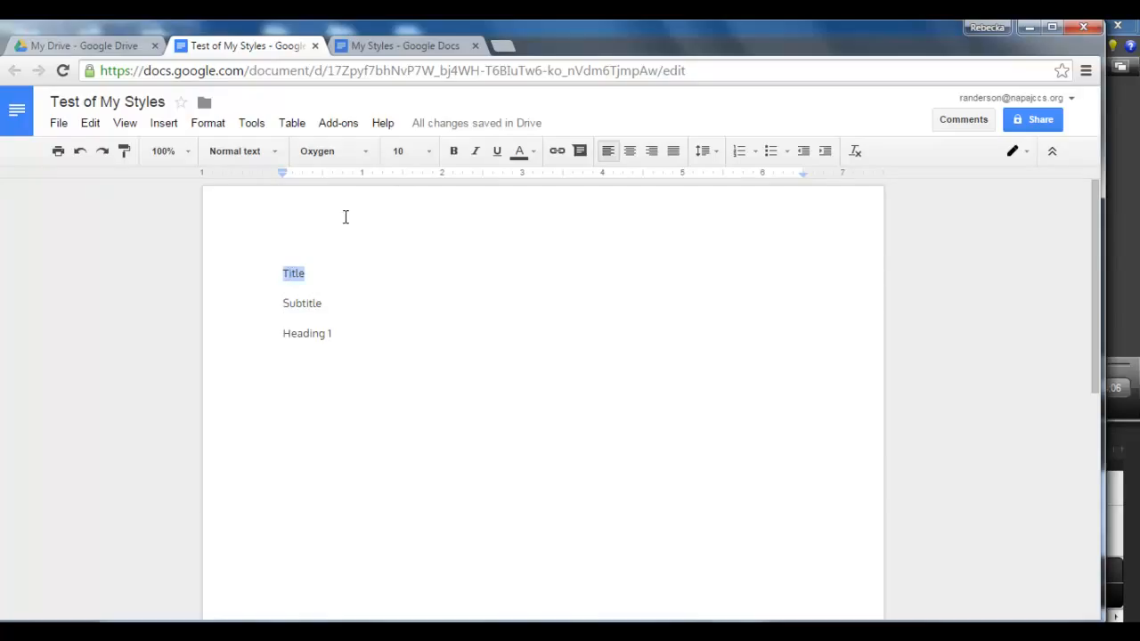
pyautogui.click(278, 156)
pyautogui.click(263, 235)
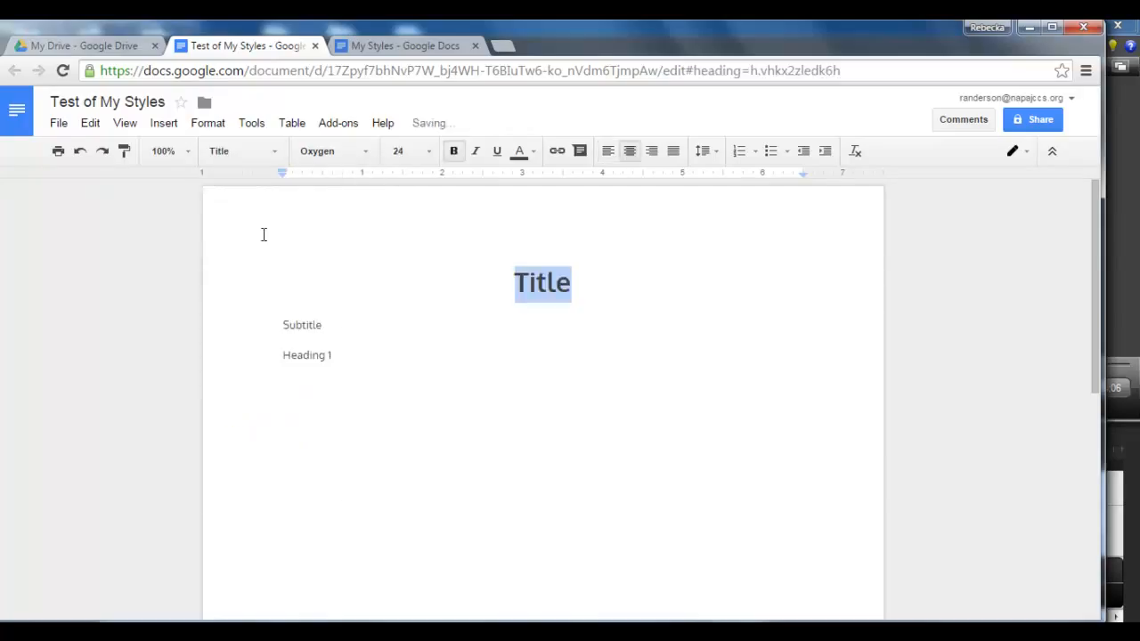
pyautogui.click(372, 350)
pyautogui.doubleClick(290, 324)
pyautogui.click(283, 153)
pyautogui.click(268, 290)
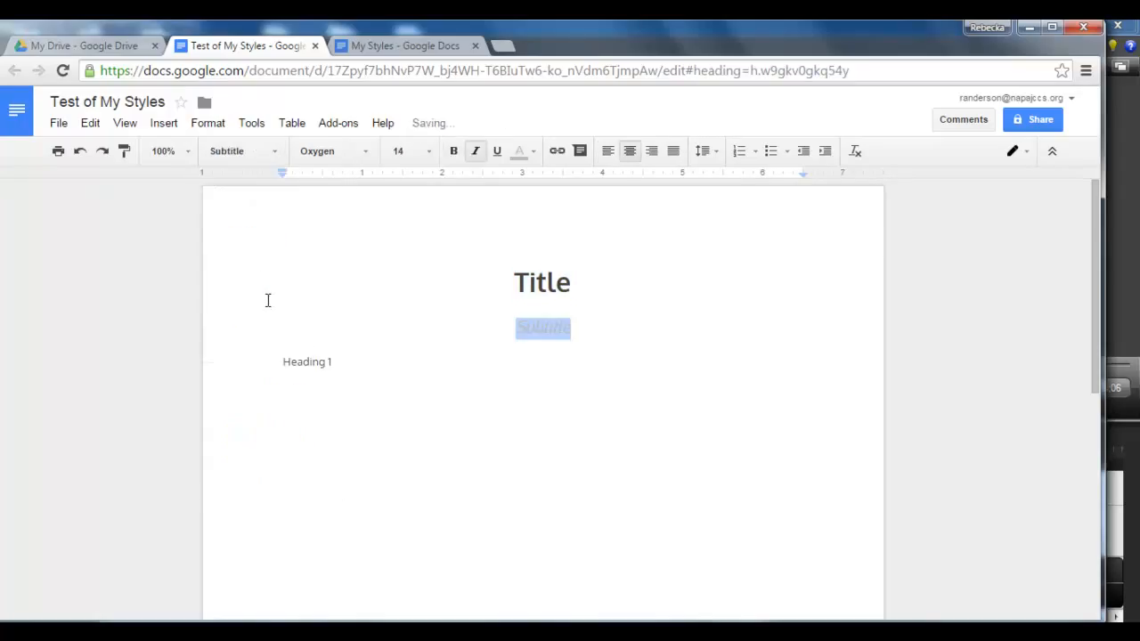
# Apply the Heading 1 style to the Heading 1 line.
pyautogui.click(303, 362)
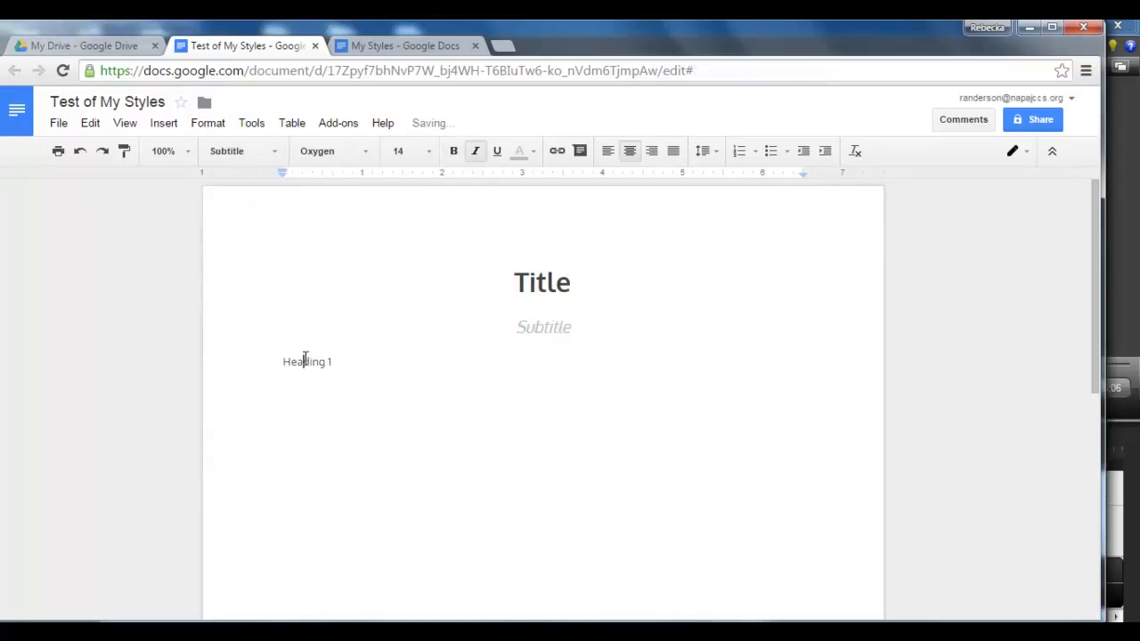
pyautogui.click(270, 153)
pyautogui.click(276, 343)
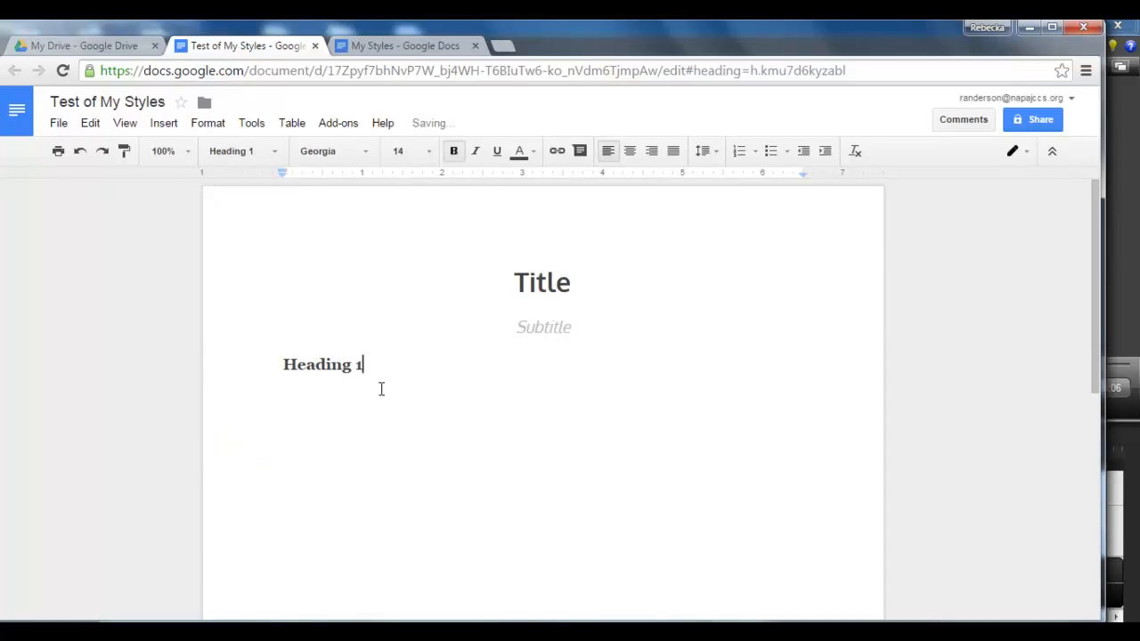
# Add sample lines Heading 2 through Heading 6 below Heading 1, each in its own paragraph.
pyautogui.press('Return')
pyautogui.write('Heading 2')
pyautogui.press('Return')
pyautogui.write('Hew')
pyautogui.press('BackSpace')
pyautogui.press('BackSpace')
pyautogui.press('BackSpace')
pyautogui.write('ading 3')
pyautogui.press('Return')
pyautogui.write('Heading ')
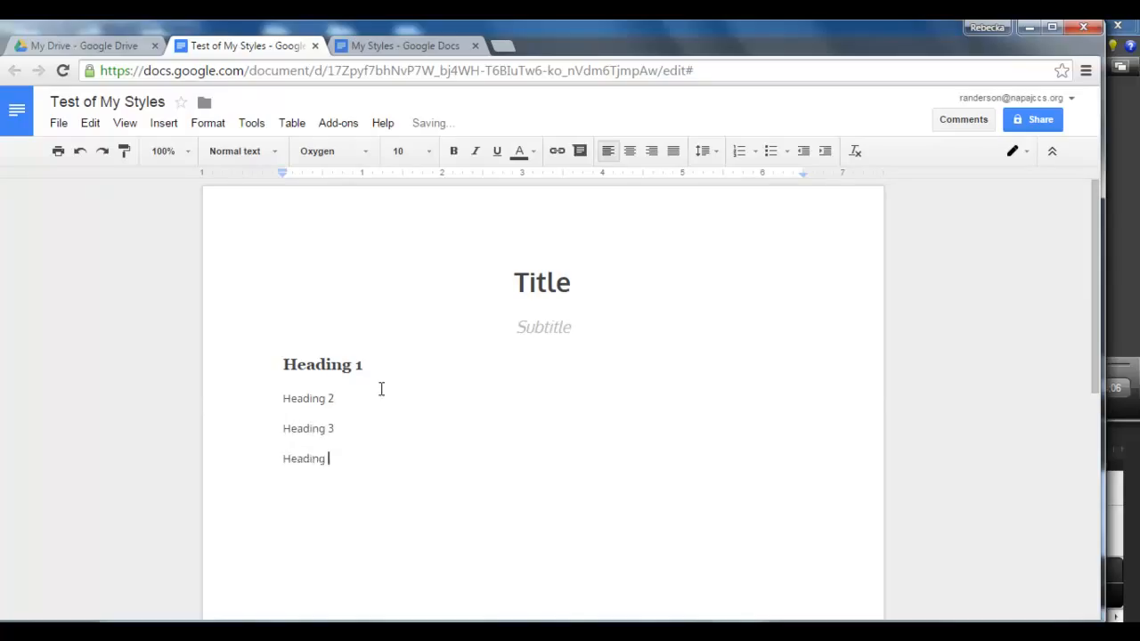
pyautogui.write('4')
pyautogui.press('Return')
pyautogui.write('Heading 5')
pyautogui.press('Return')
pyautogui.write('Head')
# Apply the Heading 2 and Heading 3 styles to their matching sample lines.
pyautogui.click(374, 402)
pyautogui.click(276, 160)
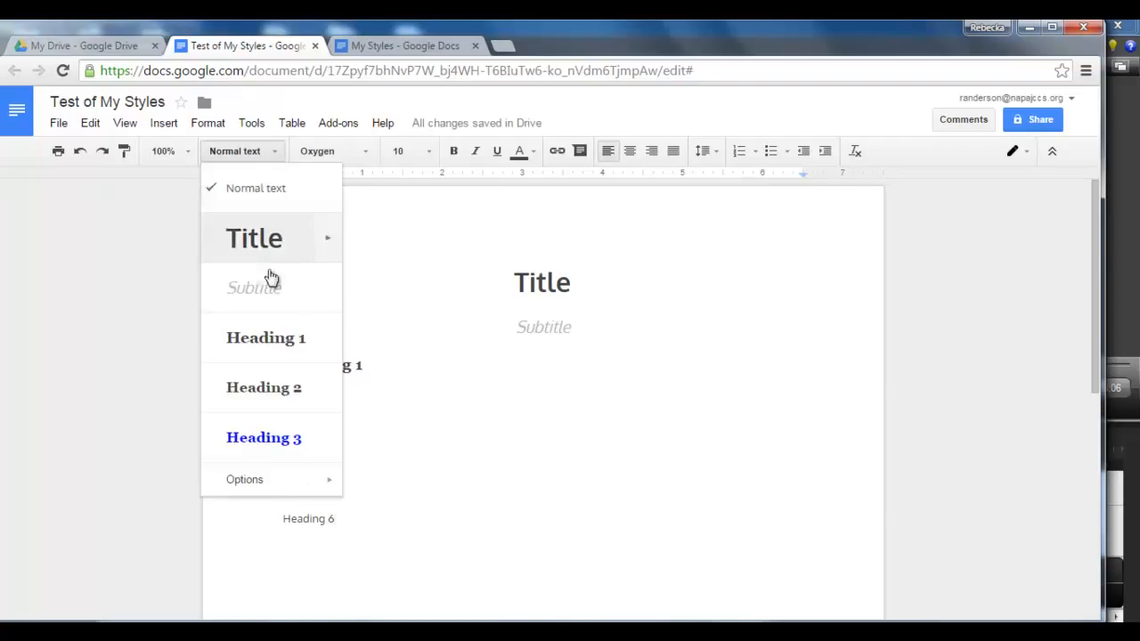
pyautogui.click(272, 391)
pyautogui.click(359, 439)
pyautogui.click(274, 154)
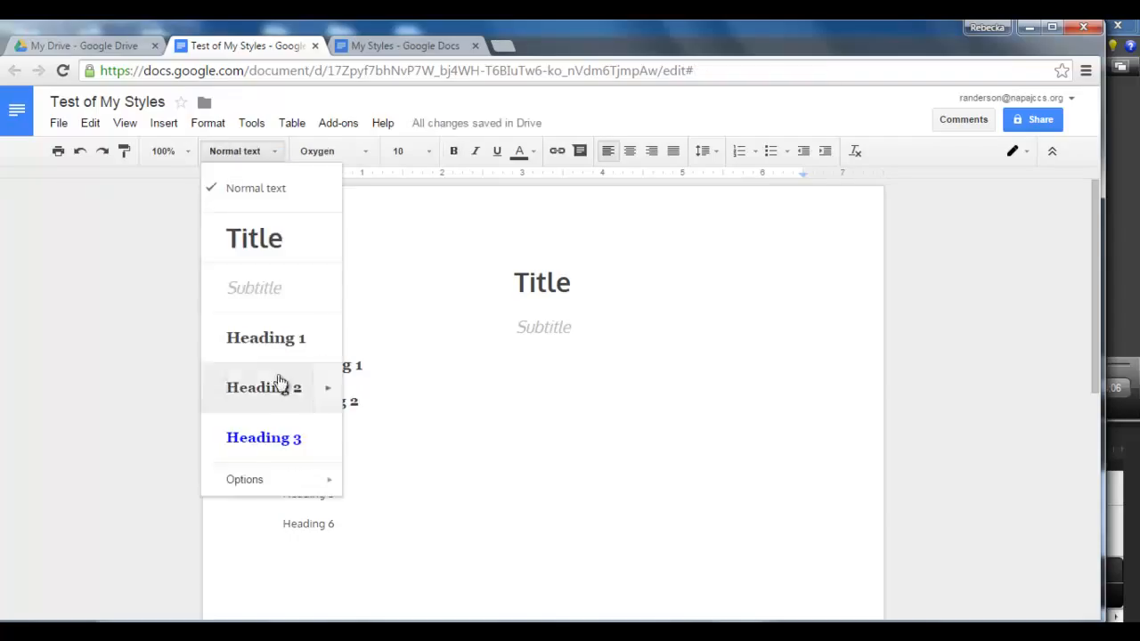
pyautogui.click(283, 439)
# Apply the Heading 4 and Heading 5 styles to their matching sample lines.
pyautogui.click(350, 469)
pyautogui.click(255, 154)
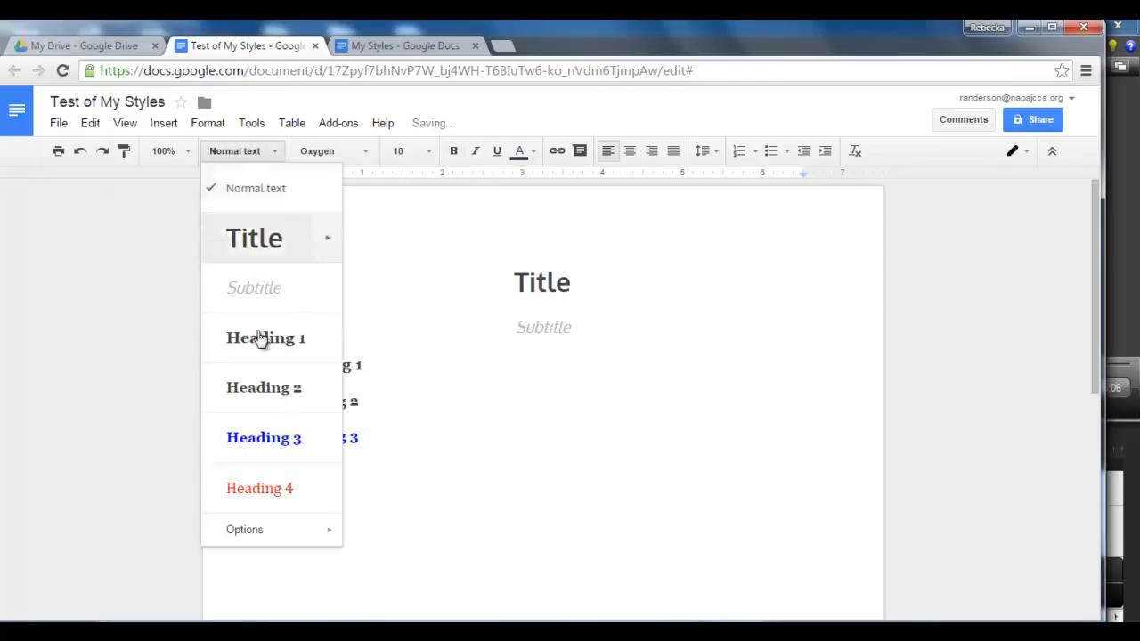
pyautogui.click(273, 488)
pyautogui.click(366, 504)
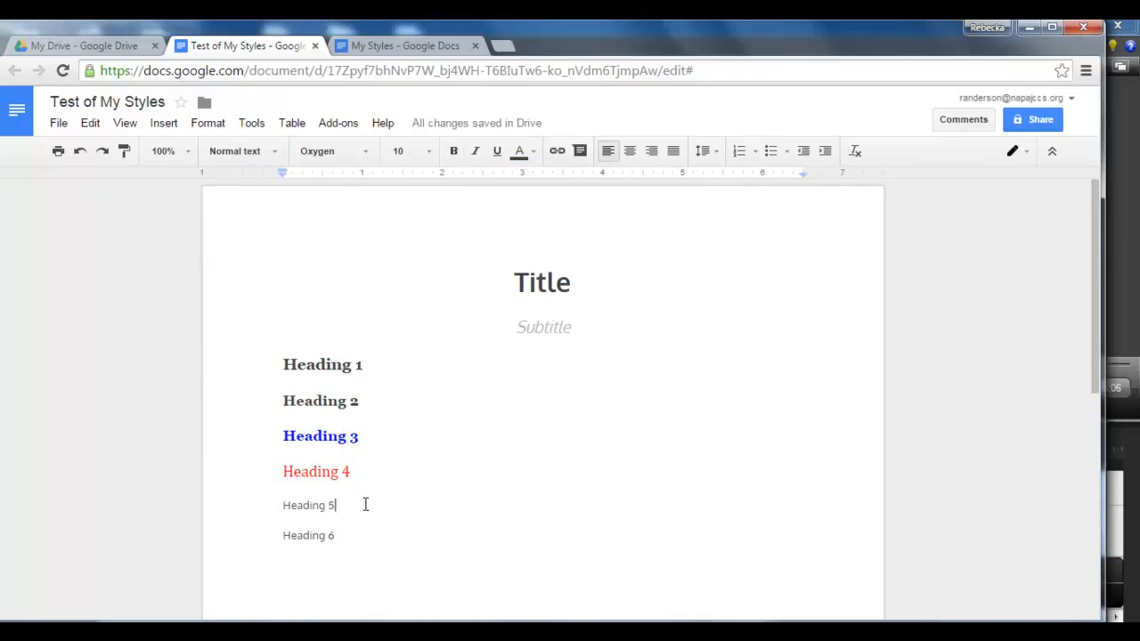
pyautogui.click(266, 153)
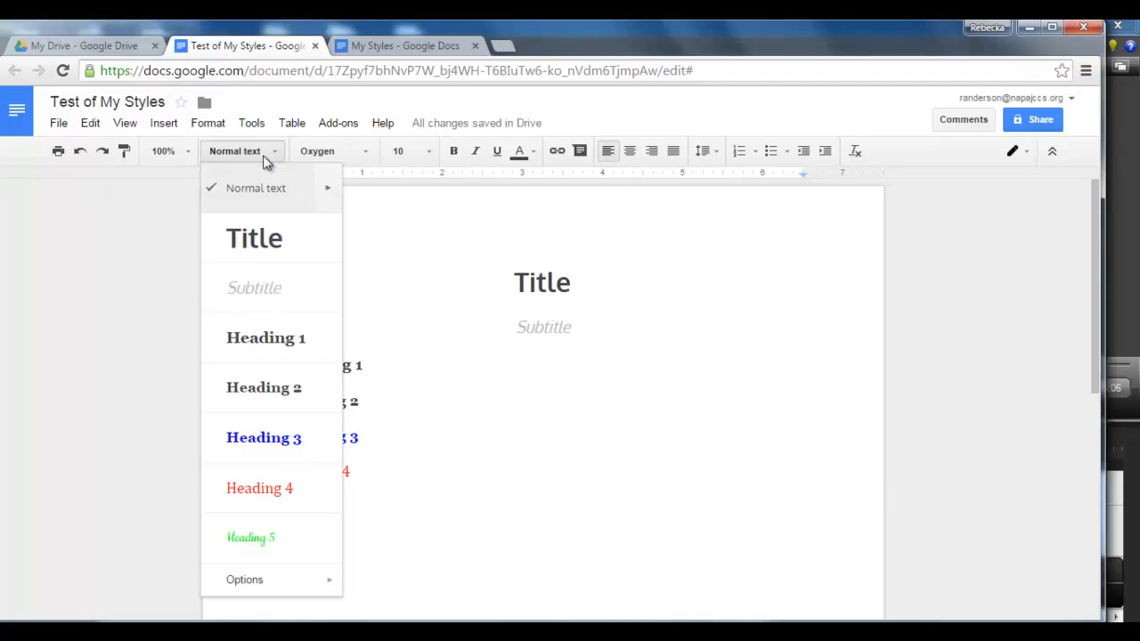
pyautogui.click(254, 539)
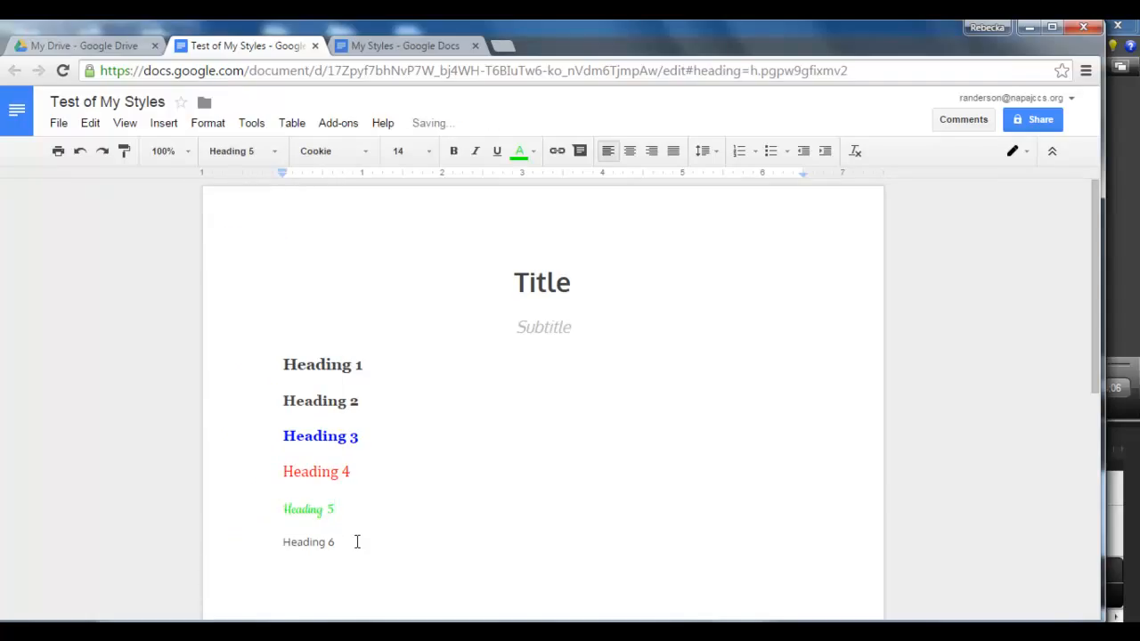
# Apply the Heading 6 style to the Heading 6 line and reapply the Heading 2 style to the Heading 2 line.
pyautogui.click(357, 542)
pyautogui.click(207, 152)
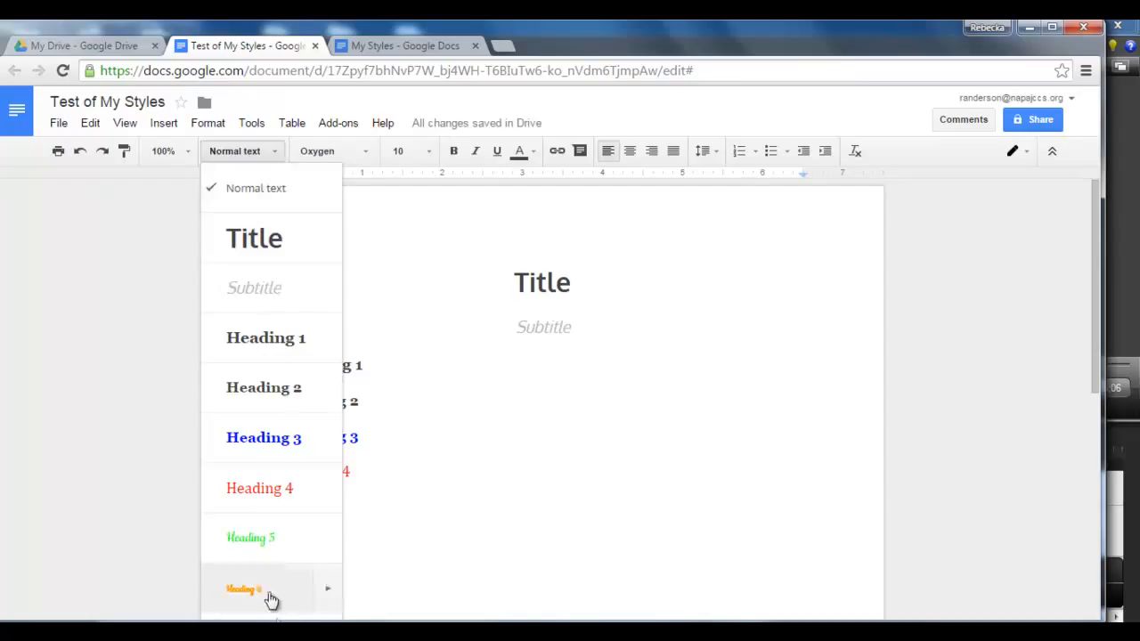
pyautogui.click(272, 594)
pyautogui.click(352, 399)
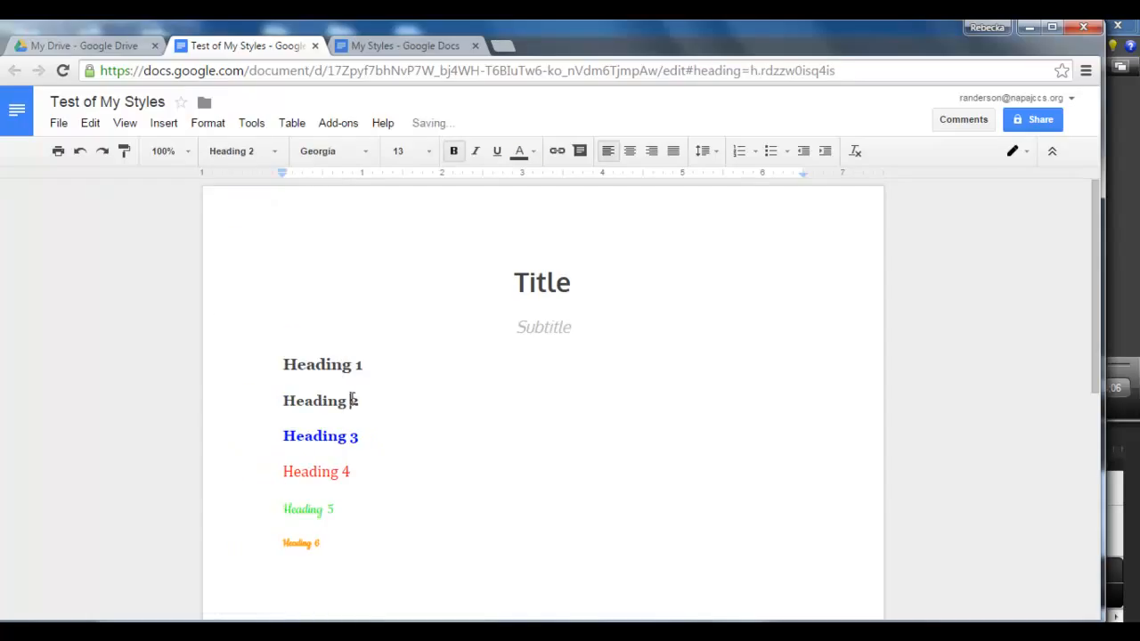
pyautogui.click(259, 152)
pyautogui.click(272, 387)
# Compare the test document with the My Styles document, and start a new line below Heading 6 in Test of My Styles.
pyautogui.click(380, 49)
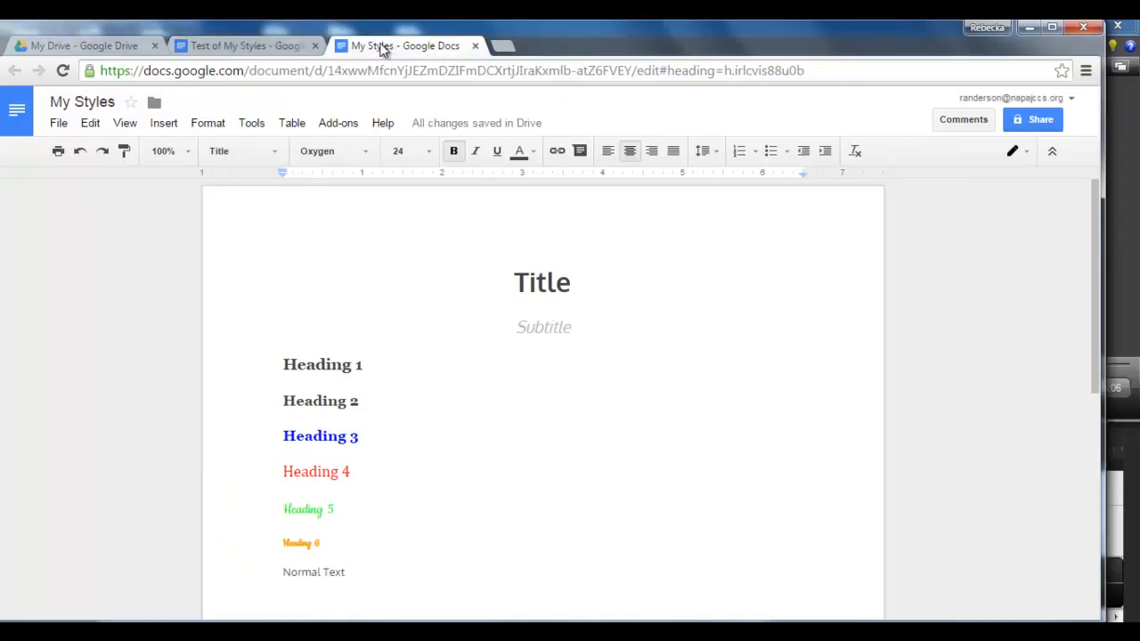
pyautogui.click(267, 49)
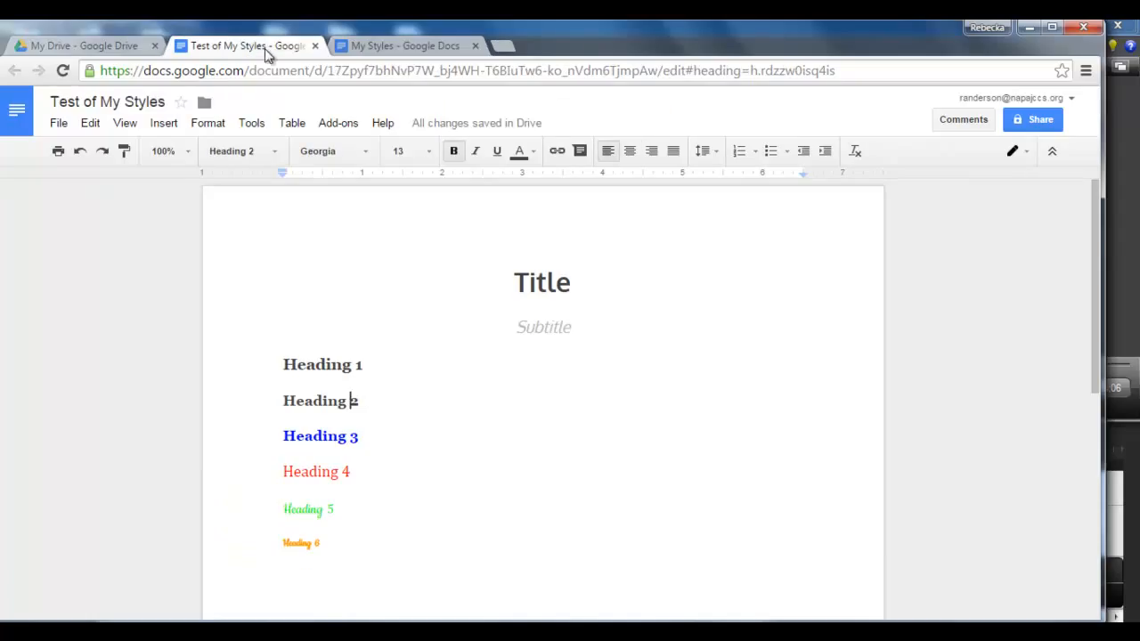
pyautogui.click(354, 543)
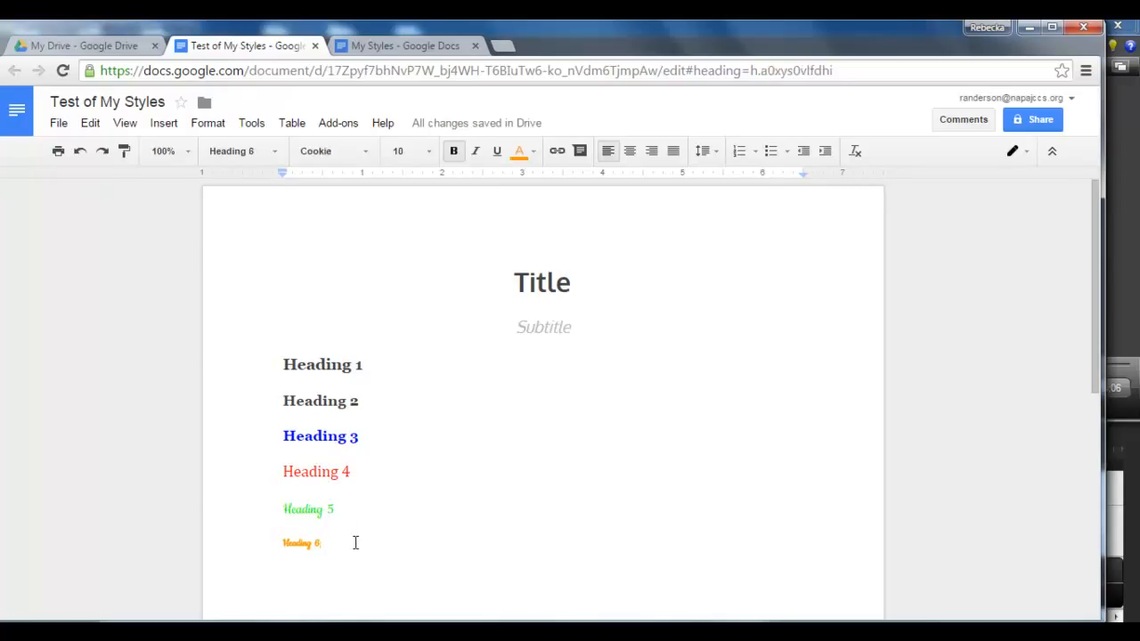
pyautogui.press('Return')
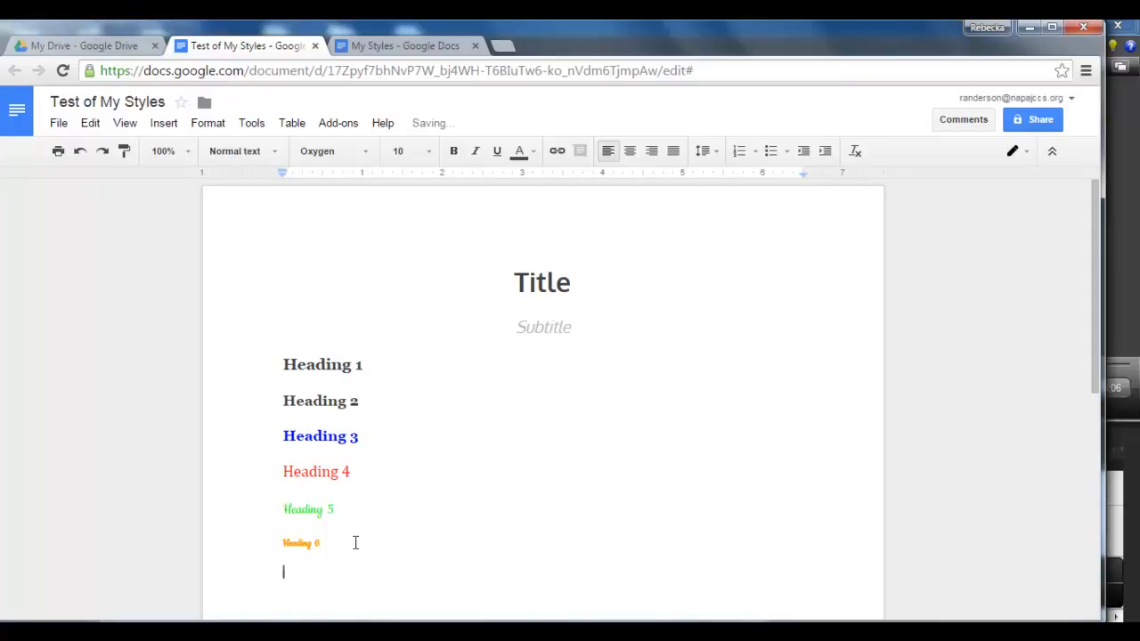